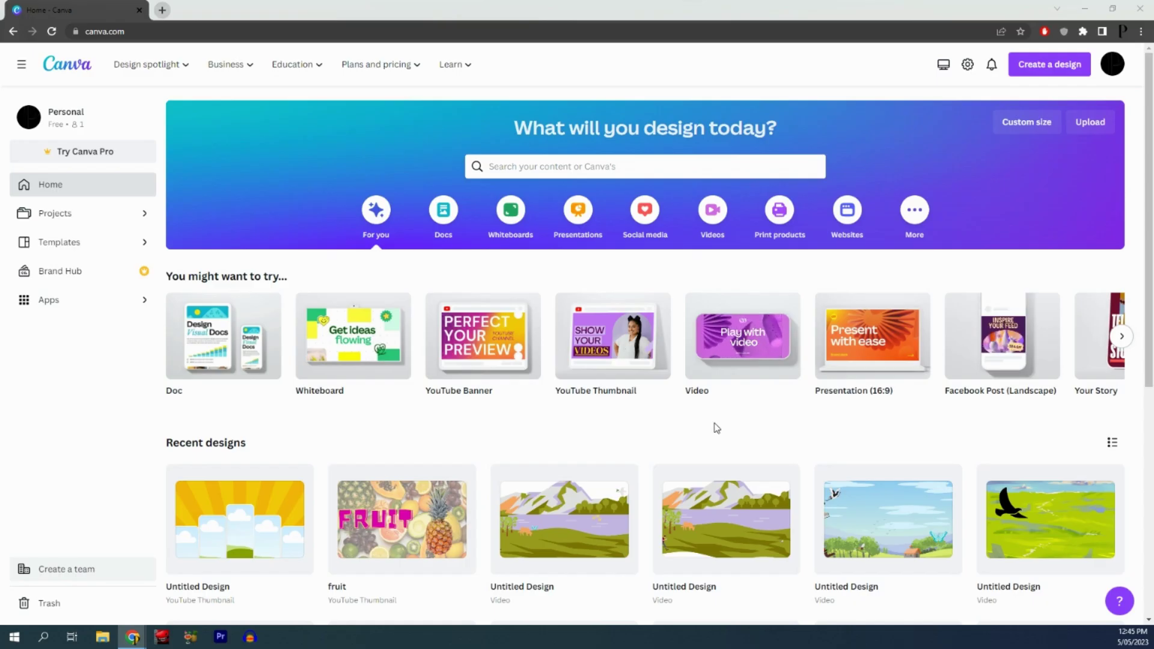
Create a blank 1280 × 720 px YouTube Thumbnail design from the Canva home page.
{"action": "mouse_move", "coordinate": [622, 367]}
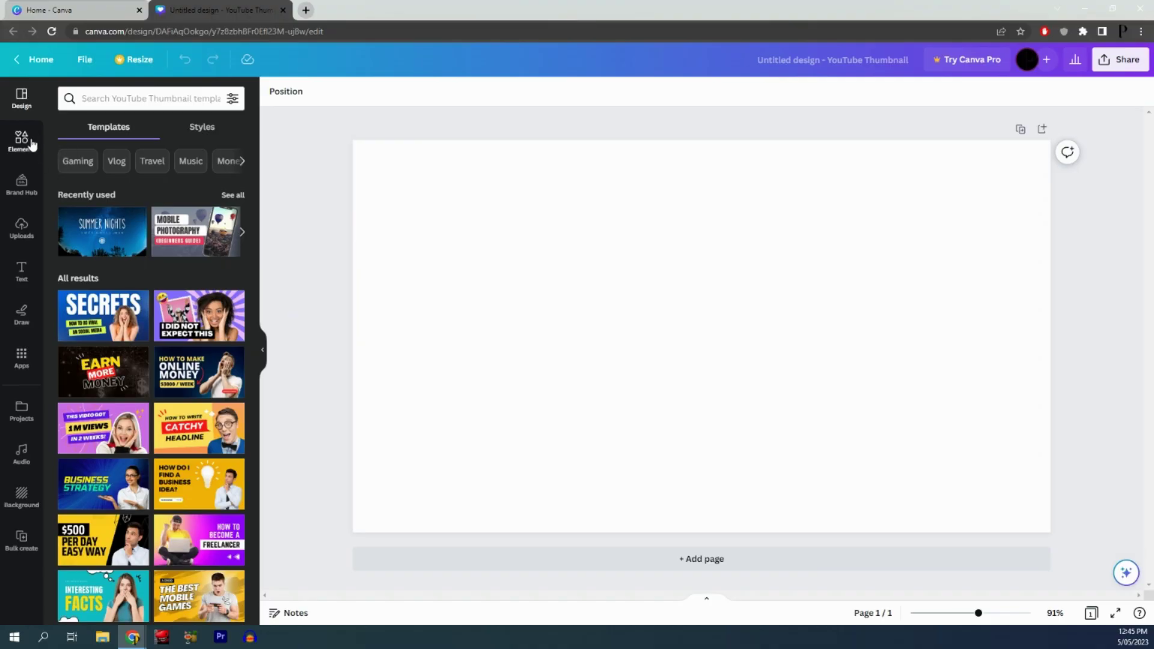
Search Elements for 'pineapple' and add the whole-pineapple photo to the canvas.
{"action": "left_click", "coordinate": [22, 141]}
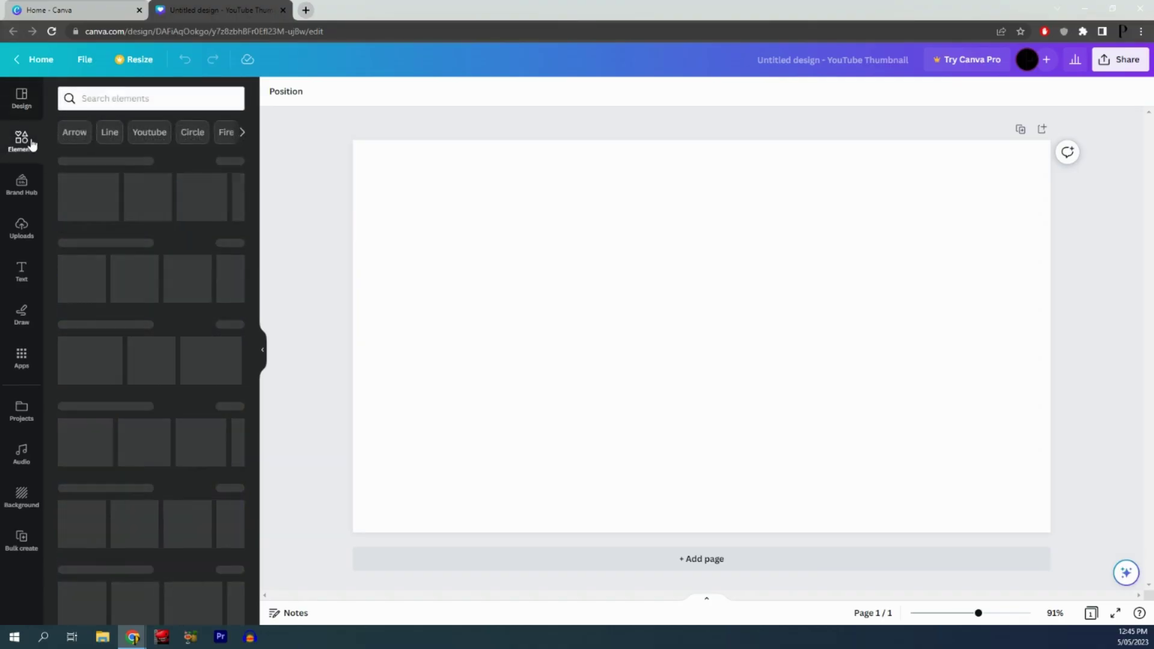
{"action": "left_click", "coordinate": [105, 102]}
{"action": "type", "text": "pineapple"}
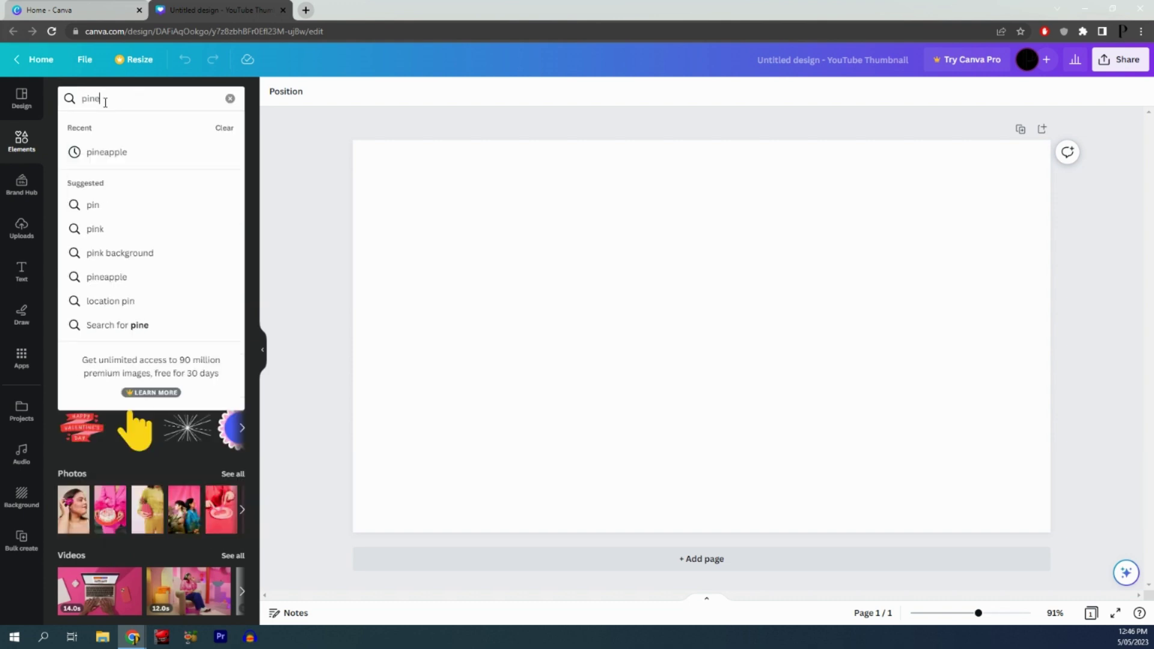
{"action": "left_click", "coordinate": [104, 149]}
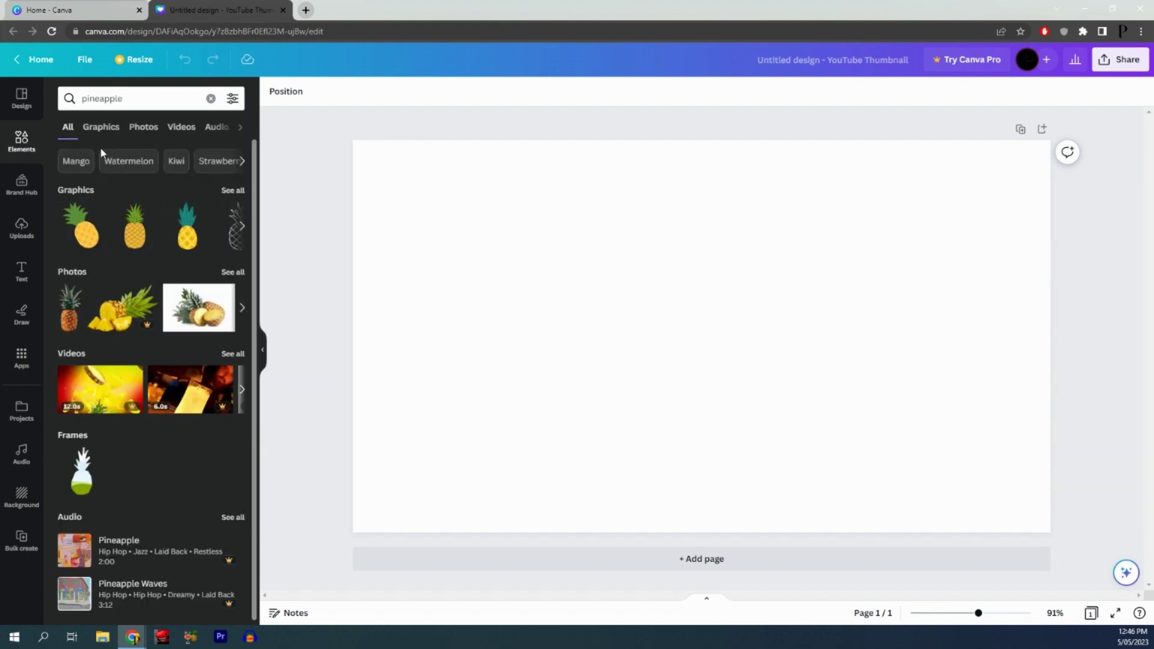
{"action": "left_click", "coordinate": [72, 313]}
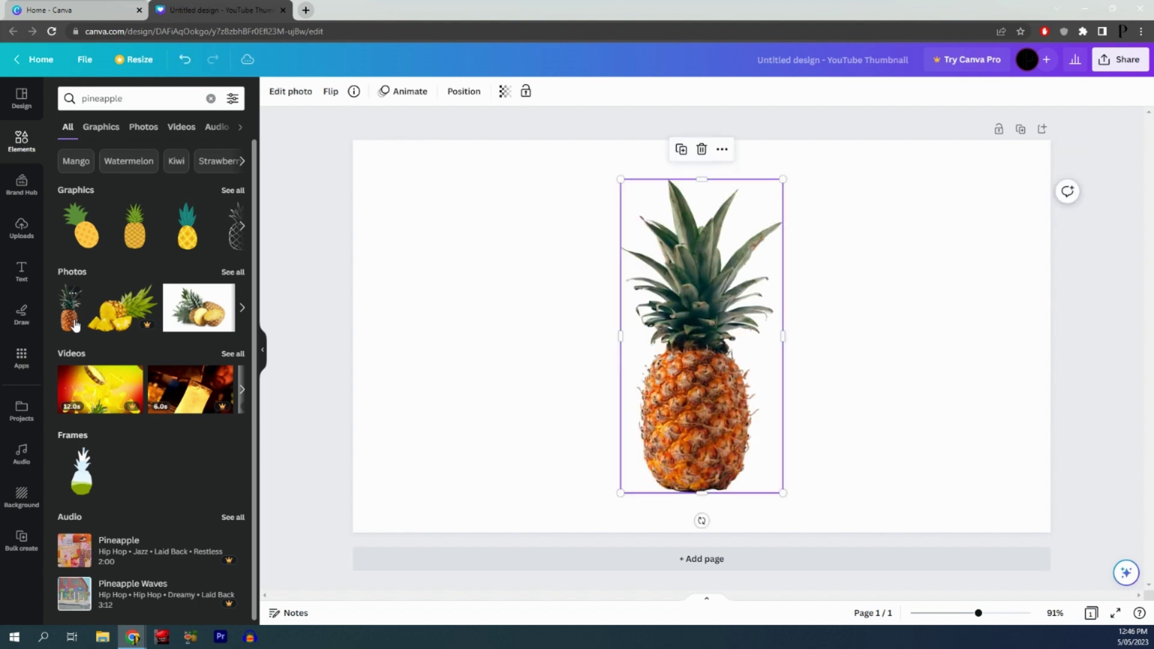
Duplicate the pineapple, crop one copy to its leafy top and the other to its bottom, then stack them with a gap.
{"action": "left_click", "coordinate": [681, 150]}
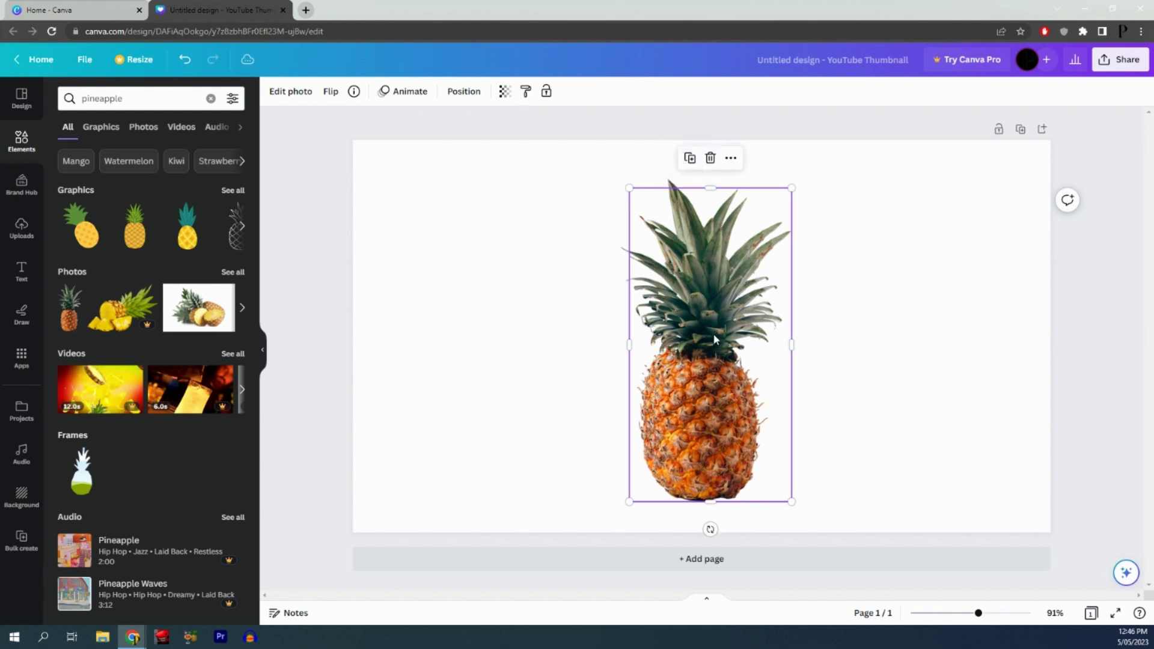
{"action": "left_click_drag", "start_coordinate": [713, 333], "coordinate": [866, 327]}
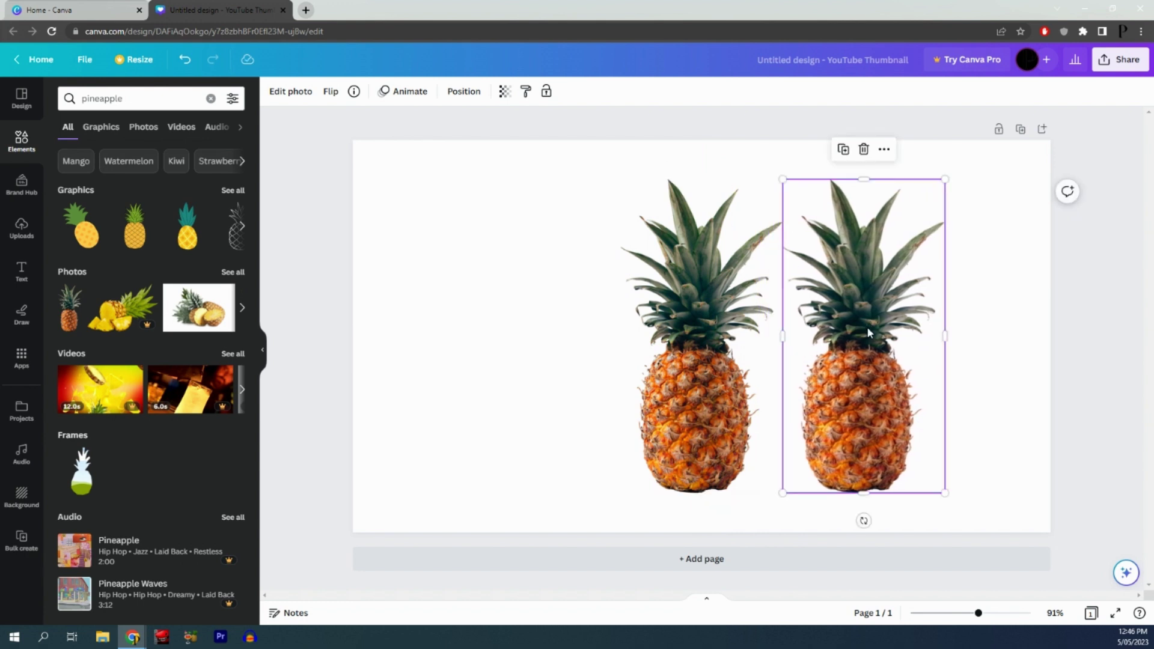
{"action": "left_click_drag", "start_coordinate": [863, 493], "coordinate": [862, 398]}
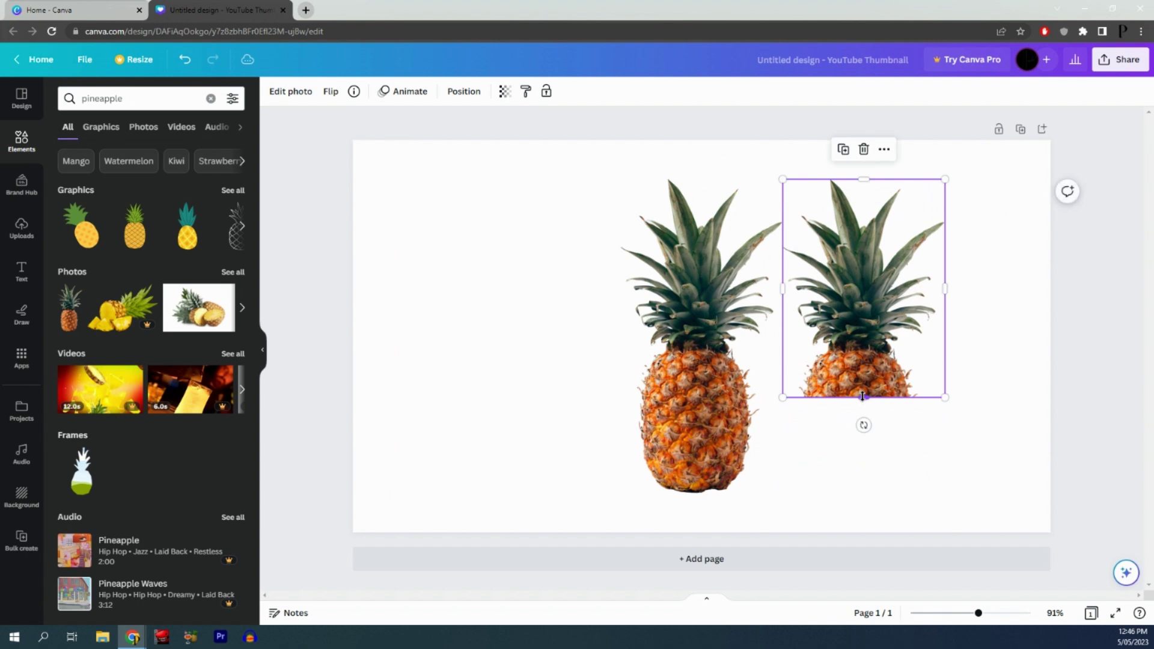
{"action": "left_click", "coordinate": [699, 195]}
{"action": "left_click_drag", "start_coordinate": [702, 180], "coordinate": [705, 396]}
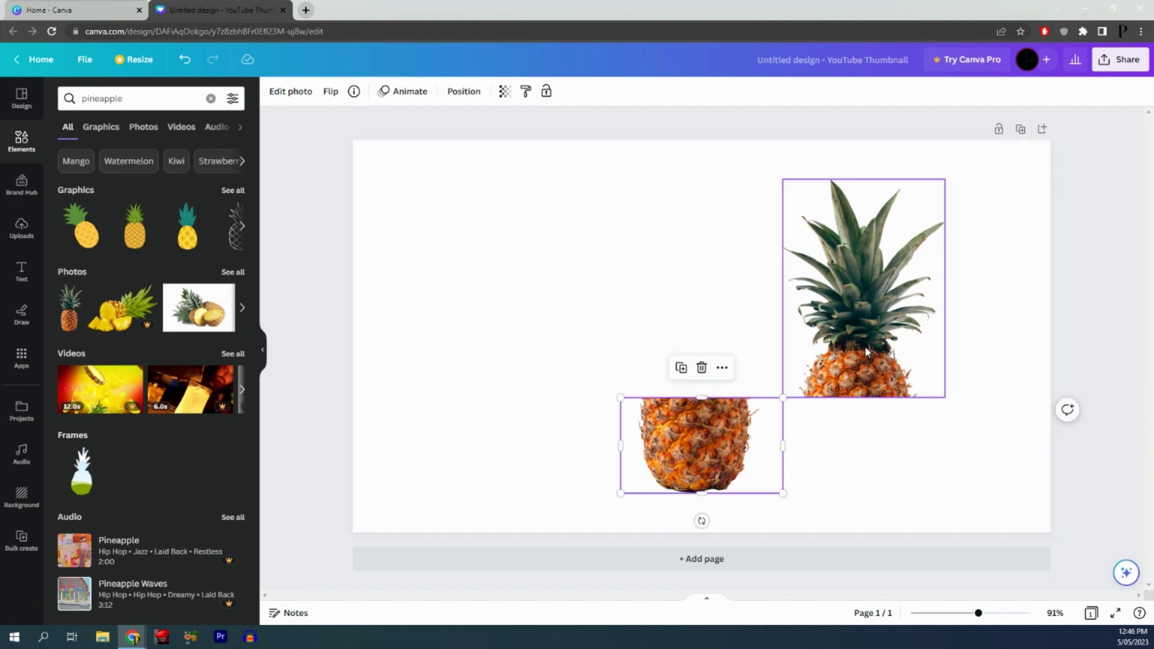
{"action": "left_click_drag", "start_coordinate": [864, 347], "coordinate": [705, 317]}
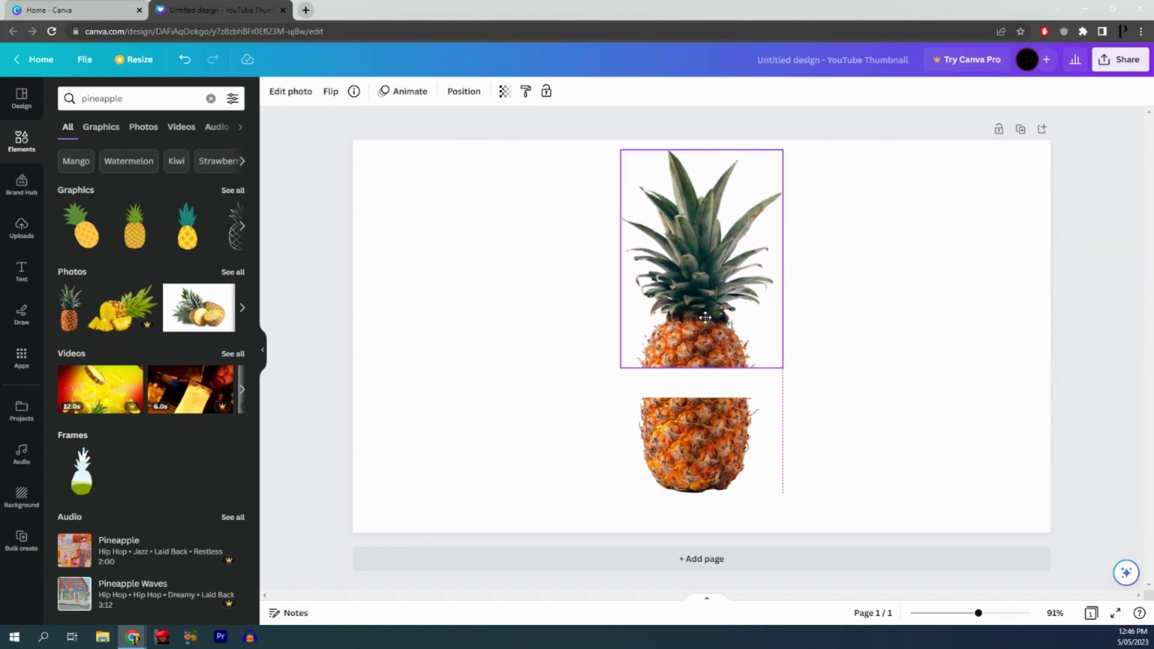
{"action": "left_click_drag", "start_coordinate": [705, 317], "coordinate": [706, 316]}
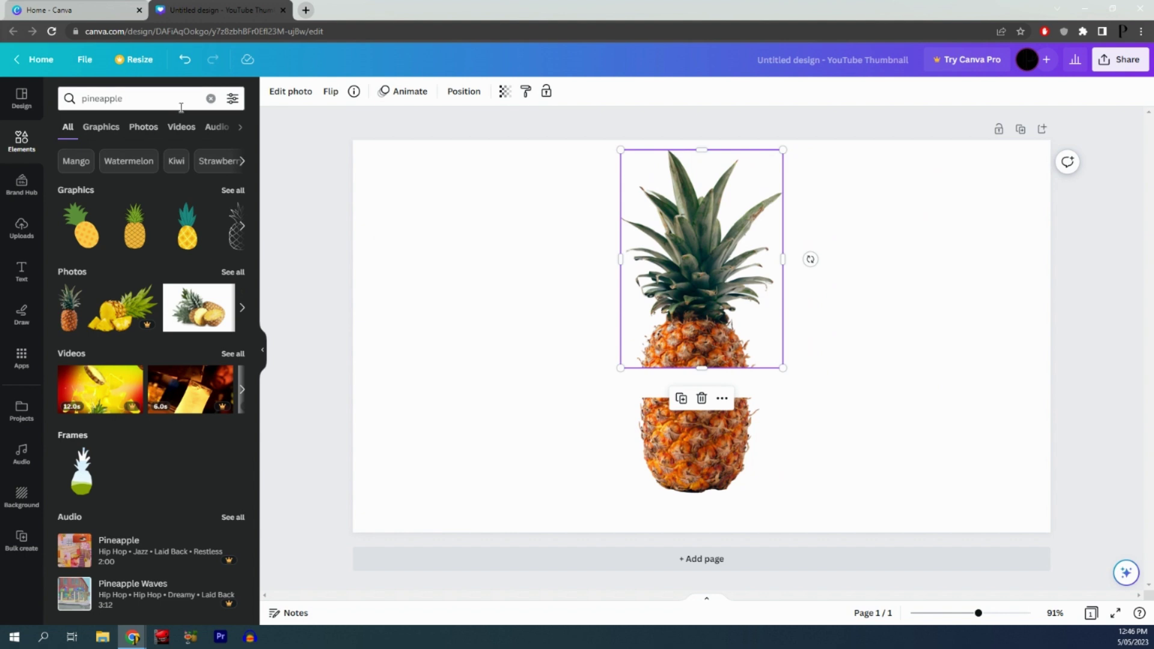
Search Elements for 'circle' and add a circle shape to the page.
{"action": "left_click", "coordinate": [211, 99]}
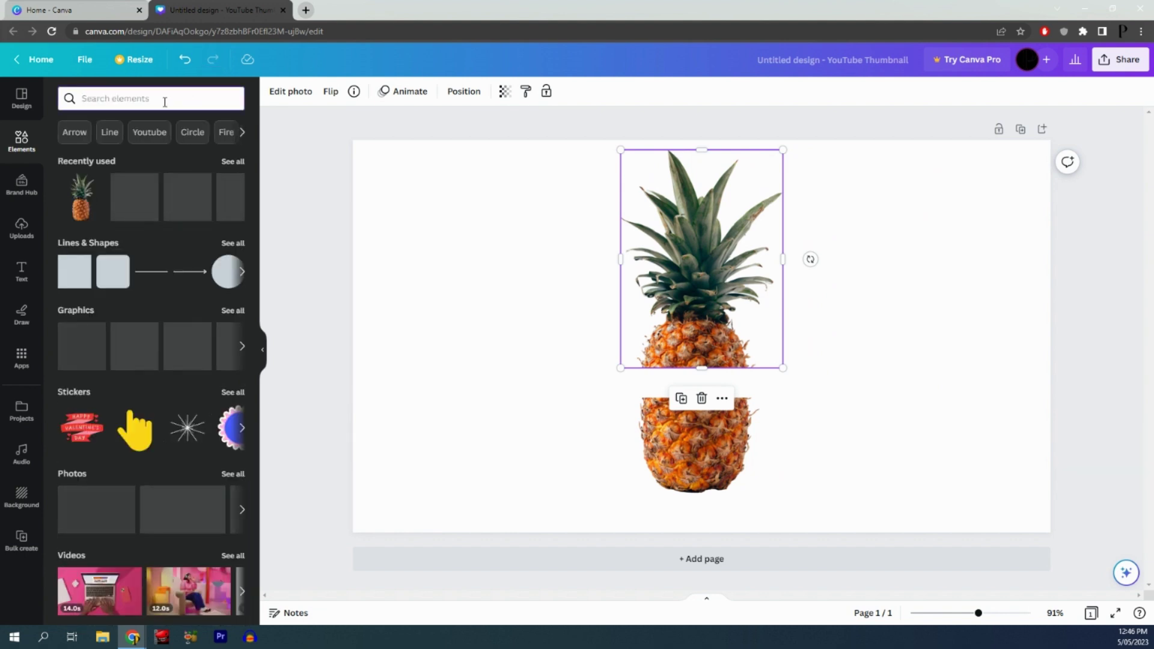
{"action": "type", "text": "circle"}
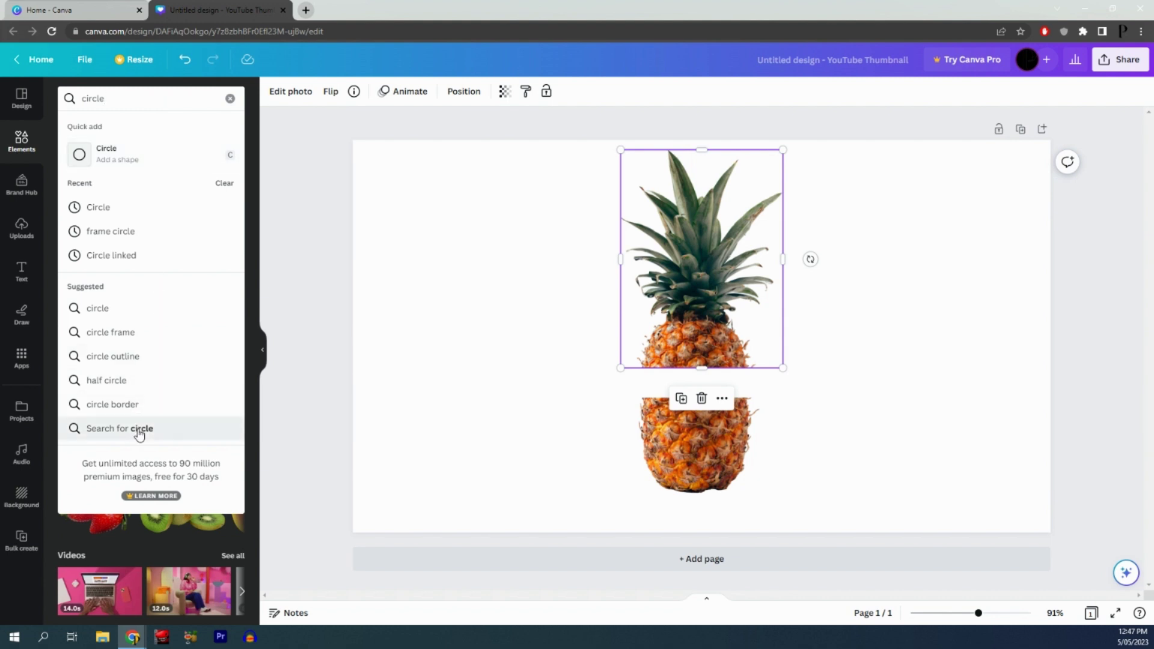
{"action": "left_click", "coordinate": [138, 427]}
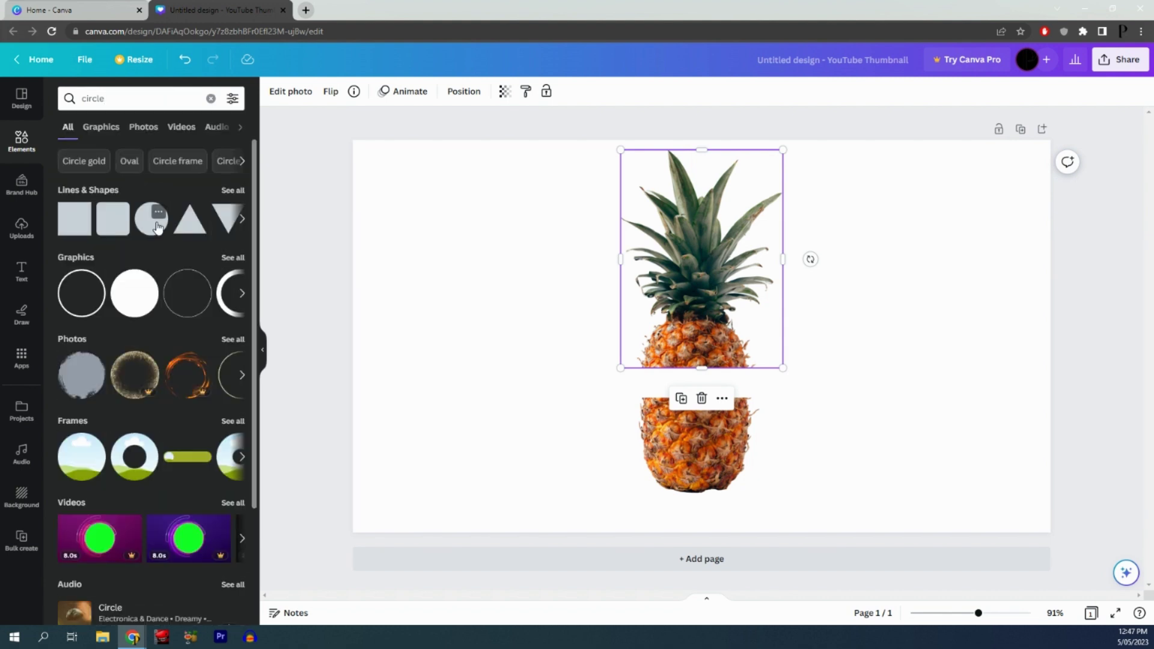
{"action": "left_click", "coordinate": [157, 227]}
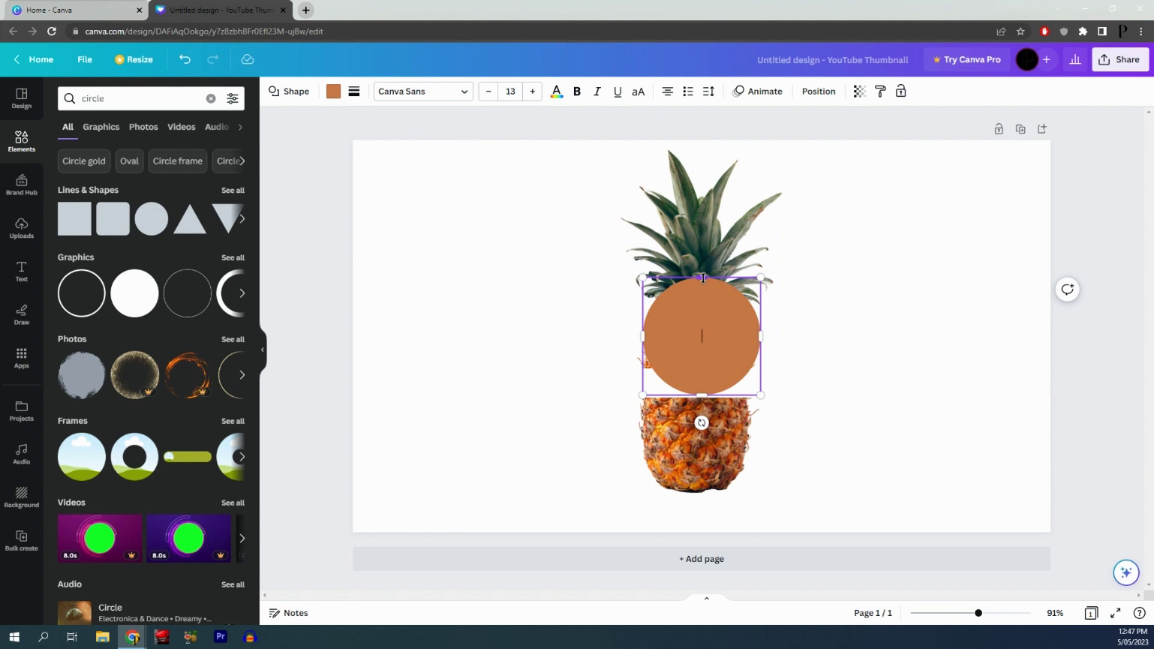
Squash the circle into a flat oval along the top half's cut edge.
{"action": "left_click_drag", "start_coordinate": [703, 292], "coordinate": [698, 361]}
{"action": "scroll", "coordinate": [700, 366], "scroll_direction": "up", "scroll_amount": 5}
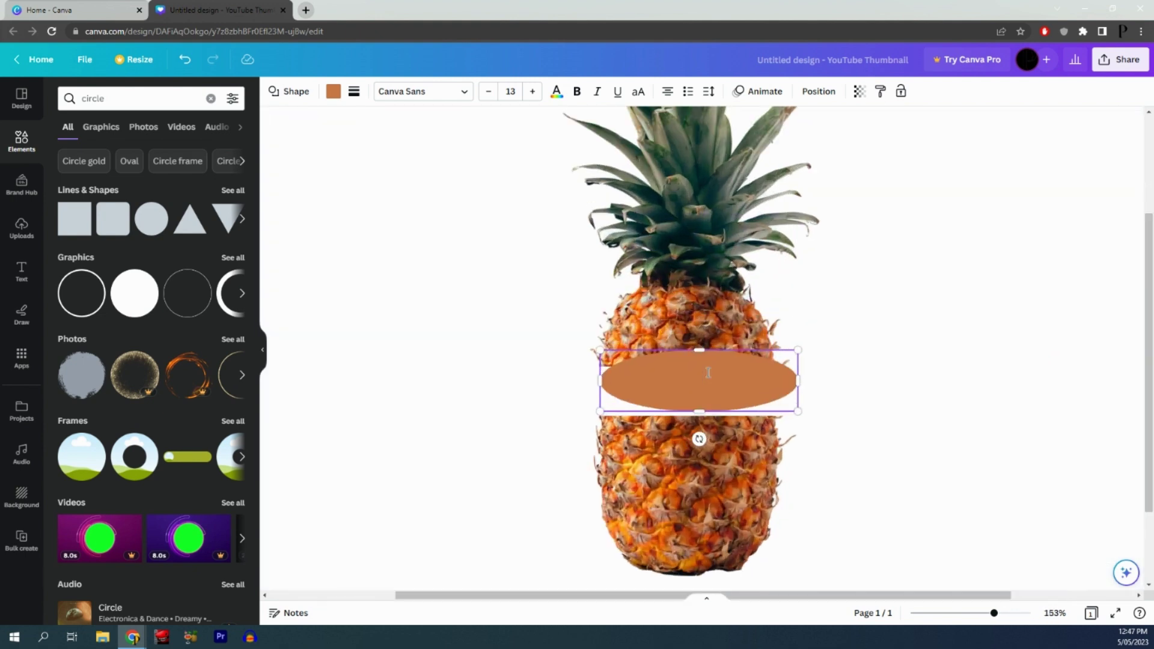
{"action": "scroll", "coordinate": [708, 373], "scroll_direction": "up", "scroll_amount": 2}
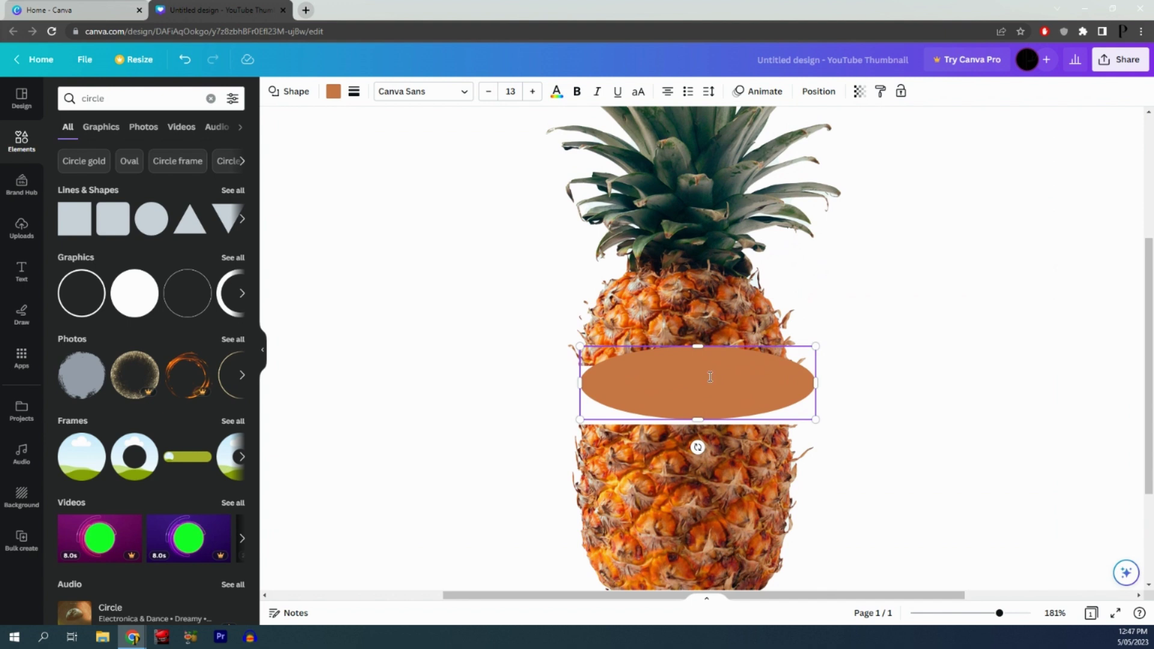
{"action": "left_click_drag", "start_coordinate": [737, 364], "coordinate": [730, 351]}
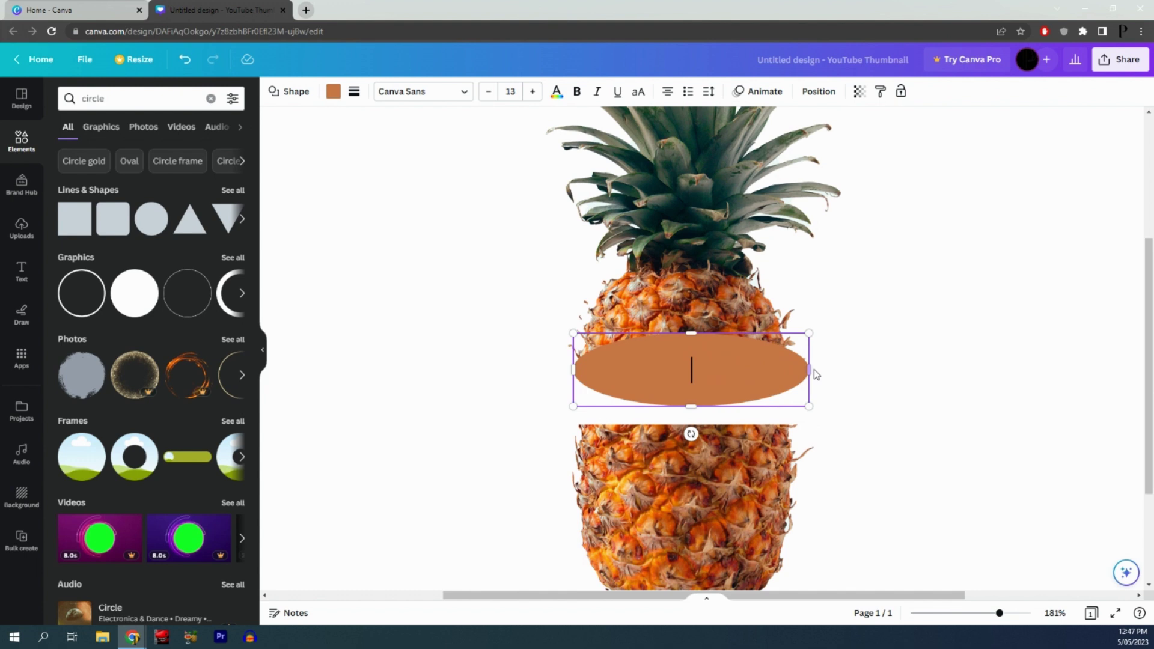
{"action": "left_click_drag", "start_coordinate": [808, 368], "coordinate": [789, 367]}
{"action": "left_click_drag", "start_coordinate": [572, 369], "coordinate": [574, 369]}
{"action": "left_click_drag", "start_coordinate": [682, 406], "coordinate": [690, 437]}
{"action": "scroll", "coordinate": [691, 334], "scroll_direction": "down", "scroll_amount": 1}
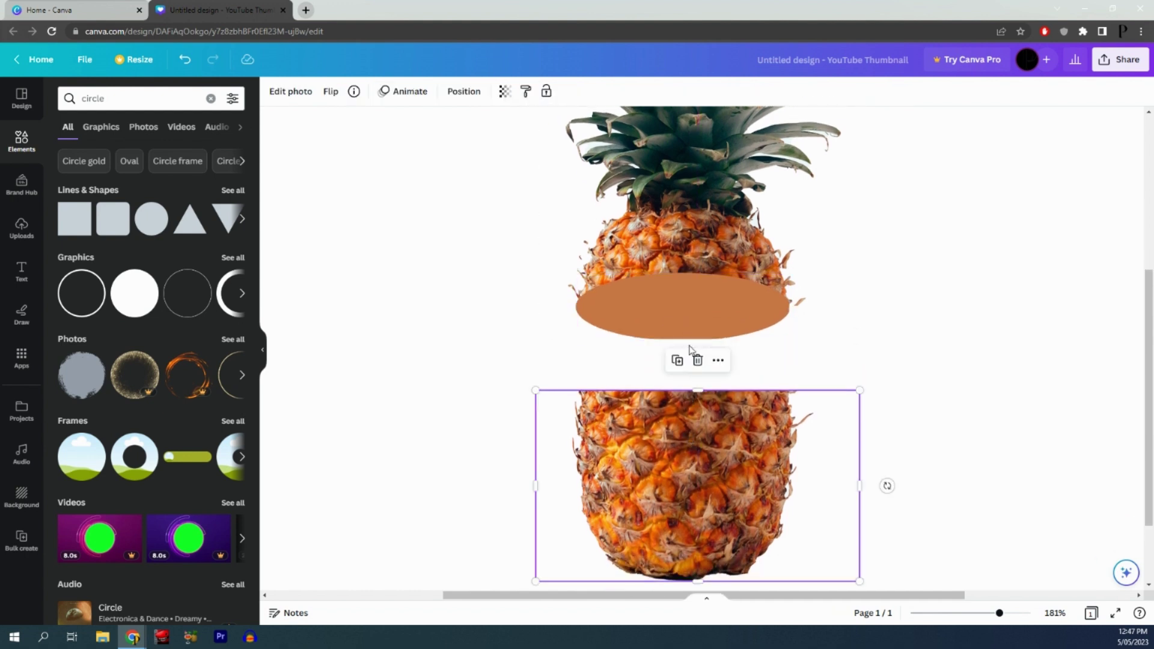
Duplicate the oval and move the copy onto the bottom half's cut edge.
{"action": "left_click", "coordinate": [675, 308]}
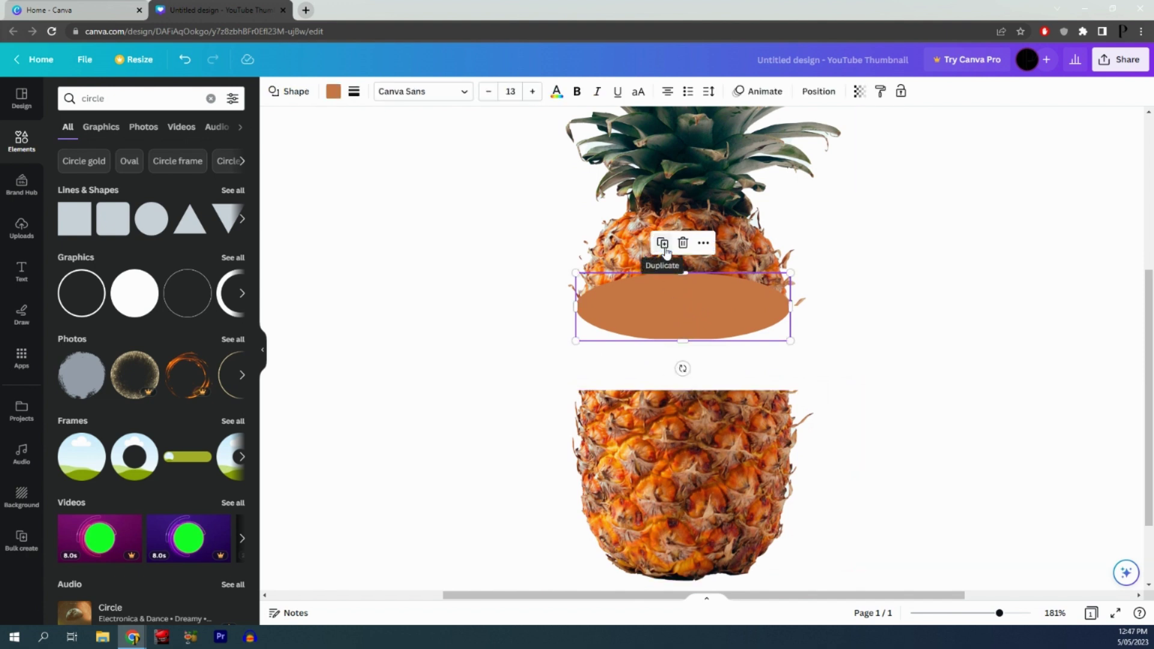
{"action": "left_click", "coordinate": [664, 250]}
{"action": "left_click_drag", "start_coordinate": [703, 334], "coordinate": [693, 395]}
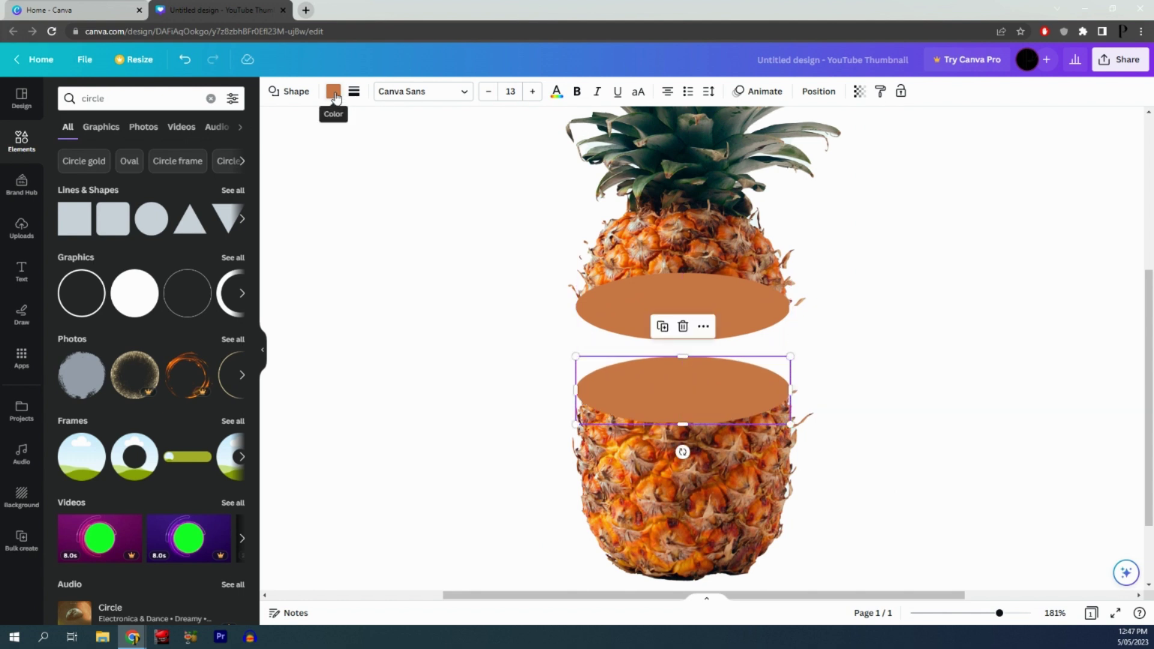
Colour both ovals yellow.
{"action": "left_click", "coordinate": [333, 92]}
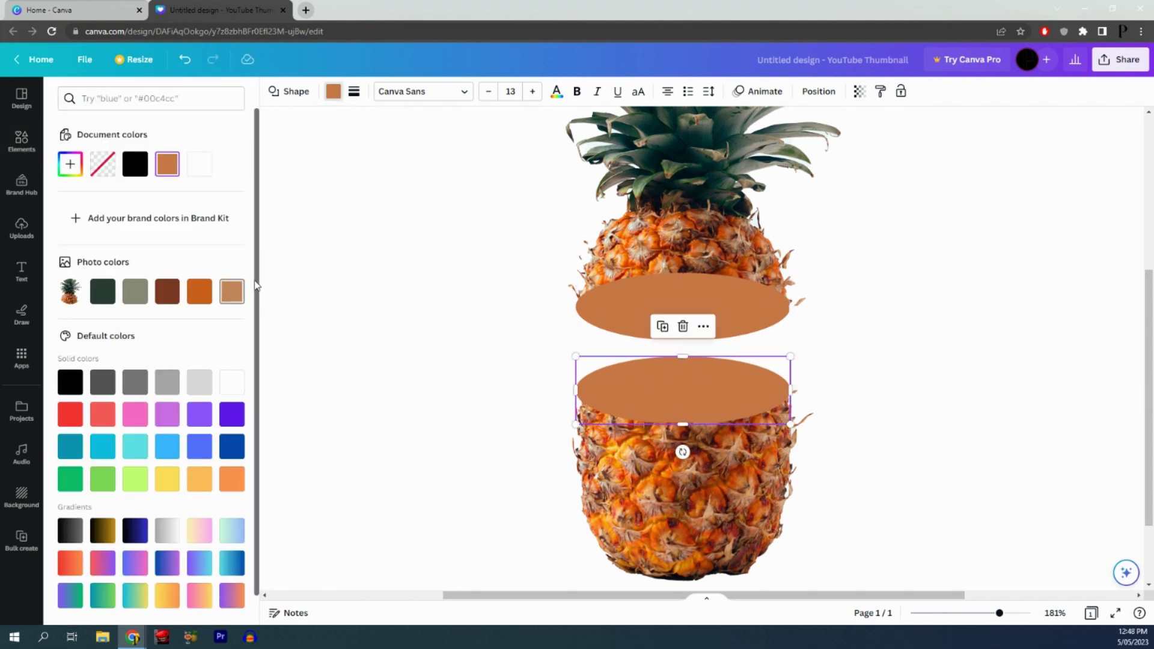
{"action": "left_click", "coordinate": [173, 482]}
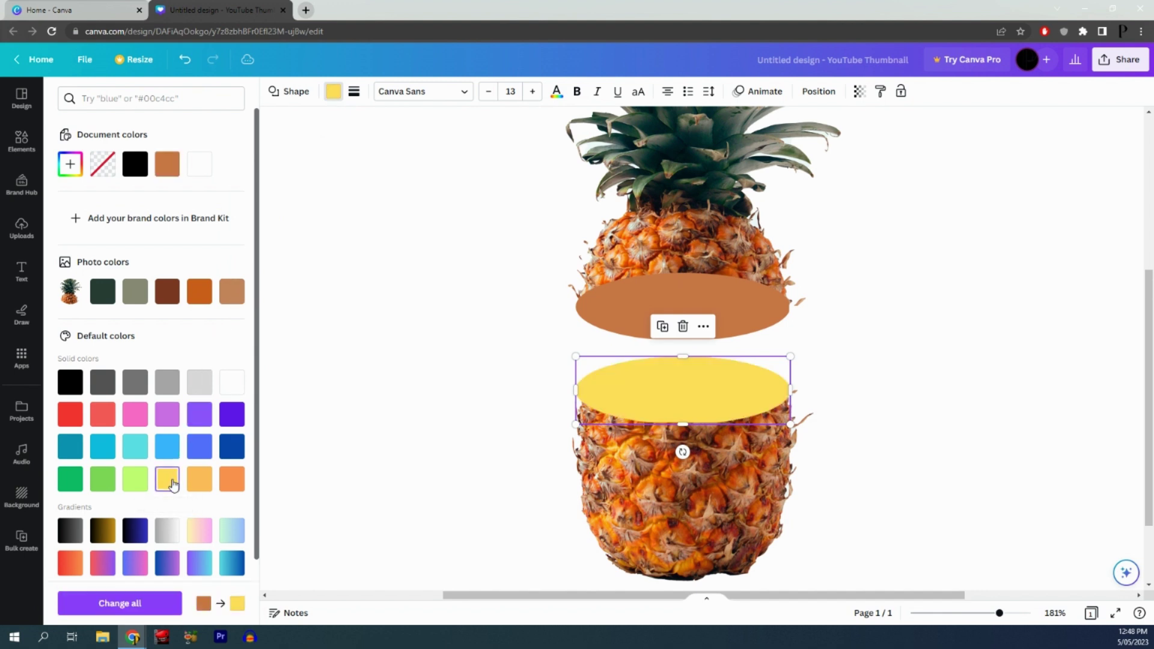
{"action": "left_click", "coordinate": [621, 308]}
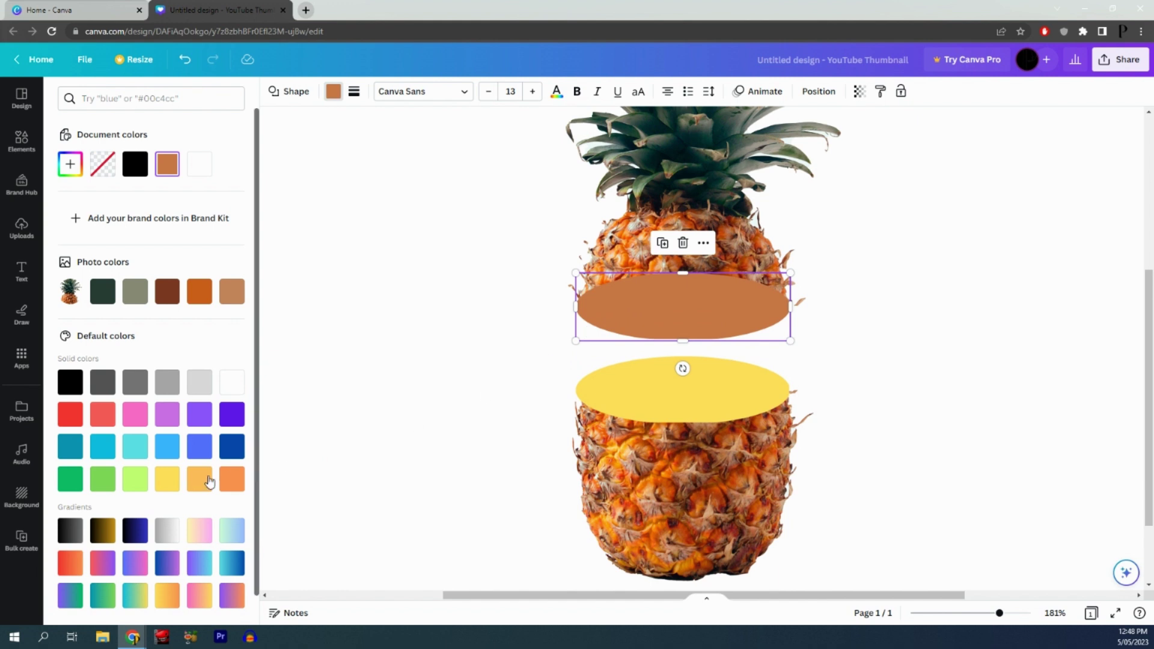
{"action": "left_click", "coordinate": [176, 483]}
{"action": "scroll", "coordinate": [707, 325], "scroll_direction": "down", "scroll_amount": 4}
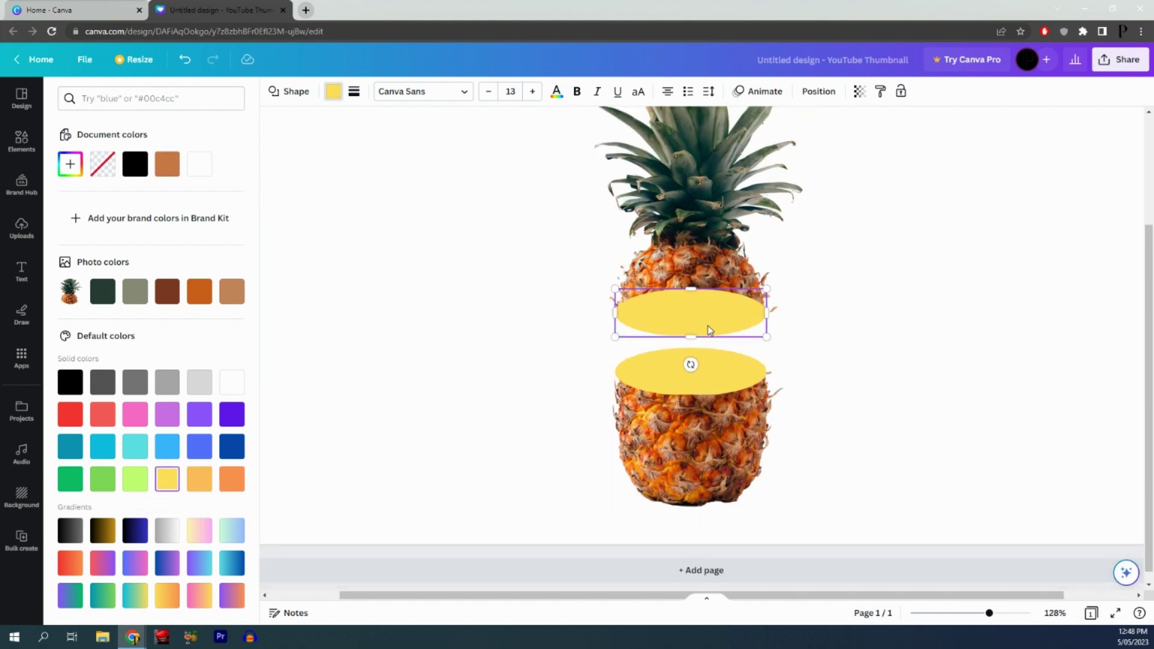
{"action": "left_click", "coordinate": [854, 308]}
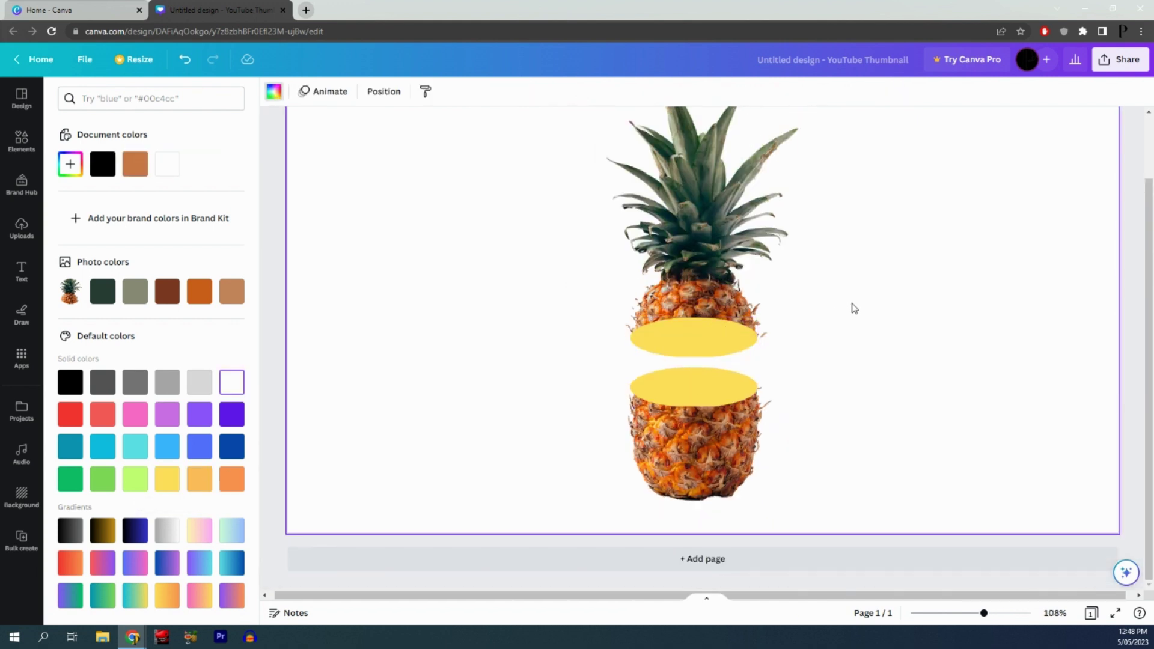
Search Elements for 'shadow' and fit the soft shadow graphic inside the upper yellow slice.
{"action": "left_click", "coordinate": [22, 141]}
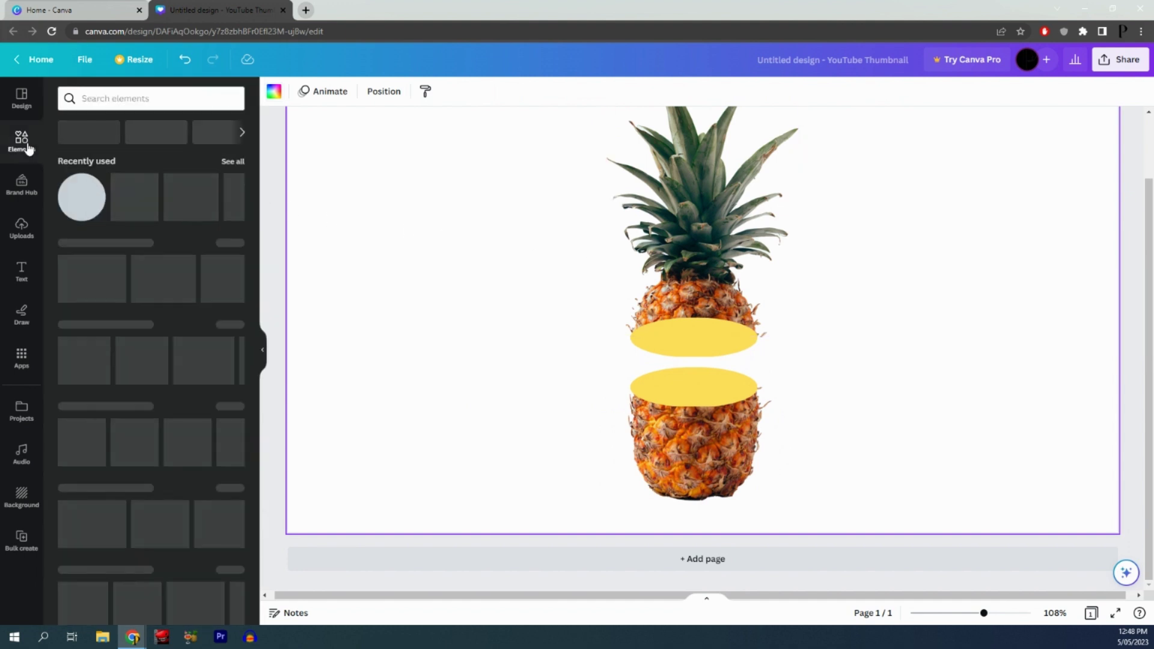
{"action": "left_click", "coordinate": [116, 100]}
{"action": "type", "text": "shadow"}
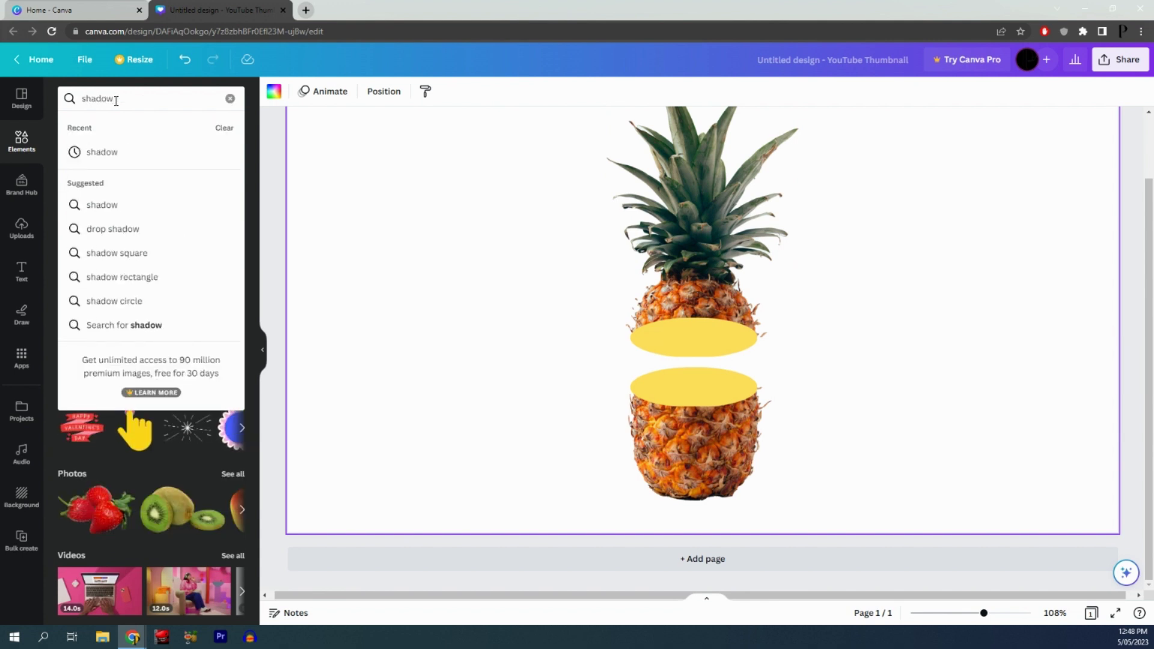
{"action": "left_click", "coordinate": [111, 156]}
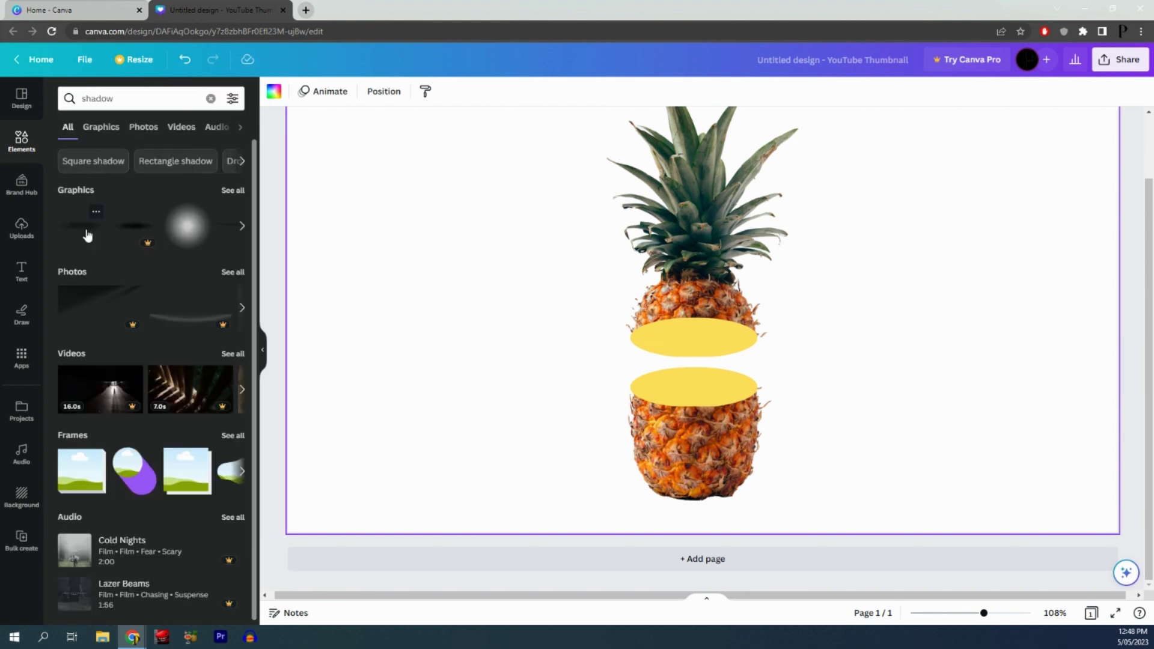
{"action": "left_click", "coordinate": [87, 234]}
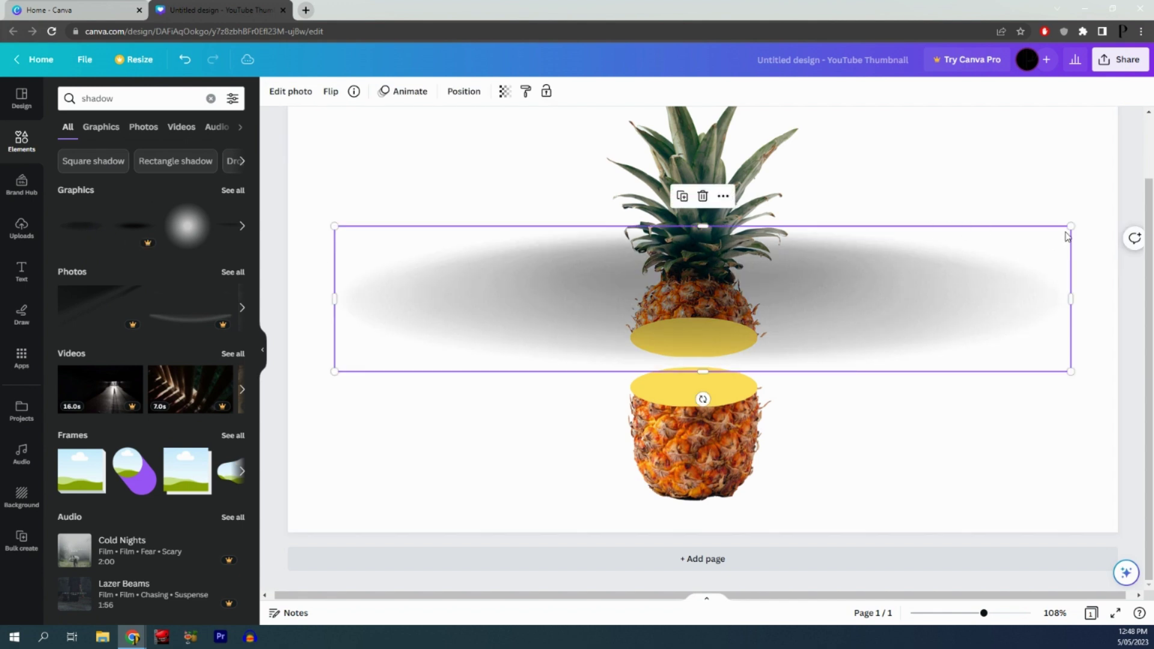
{"action": "left_click_drag", "start_coordinate": [1071, 225], "coordinate": [705, 339]}
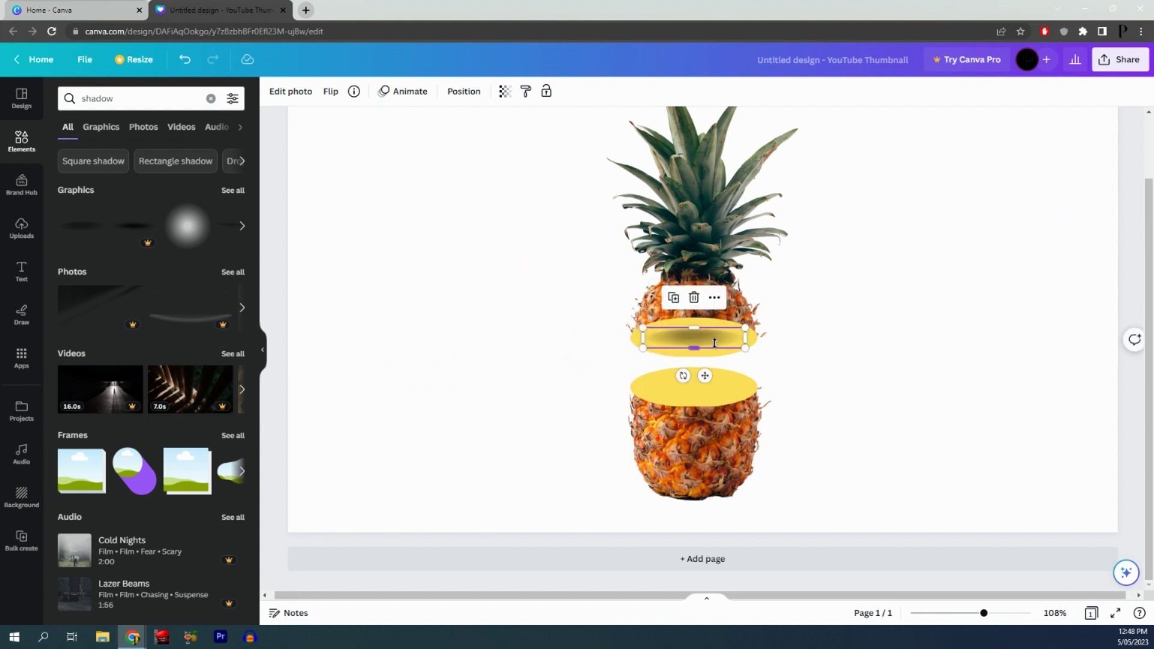
Duplicate the shadow onto the lower yellow slice.
{"action": "left_click", "coordinate": [673, 297]}
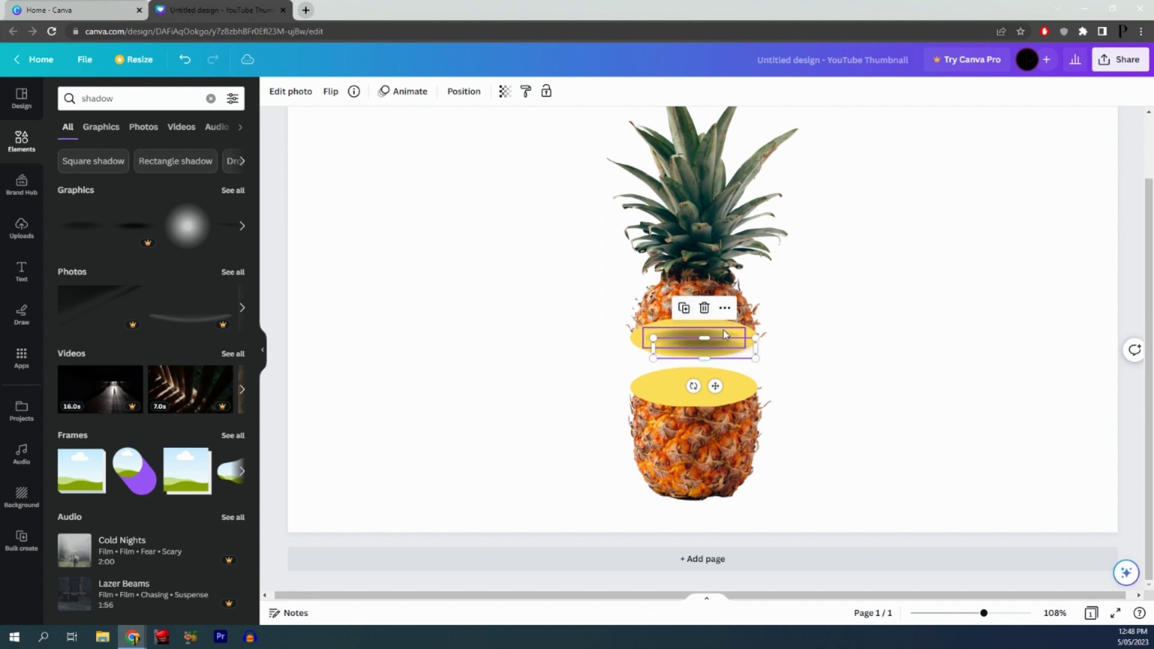
{"action": "left_click_drag", "start_coordinate": [727, 351], "coordinate": [711, 385]}
{"action": "left_click", "coordinate": [858, 342]}
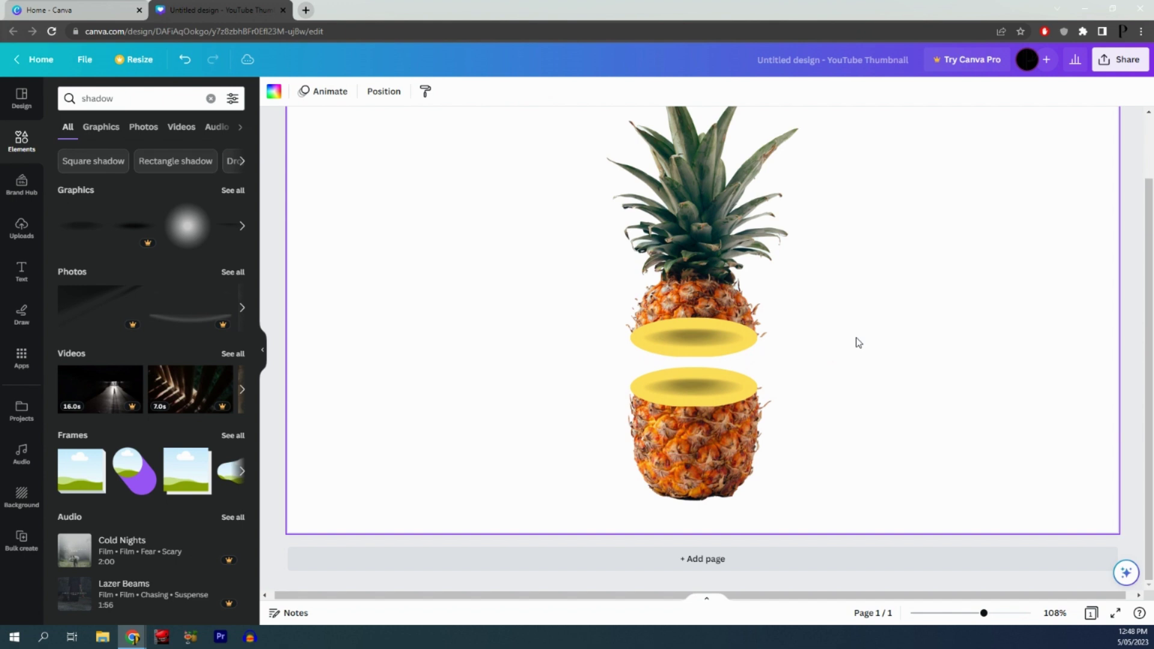
Replace the shadow search with 'spl' and load the 'Water splash' results.
{"action": "left_click", "coordinate": [210, 98]}
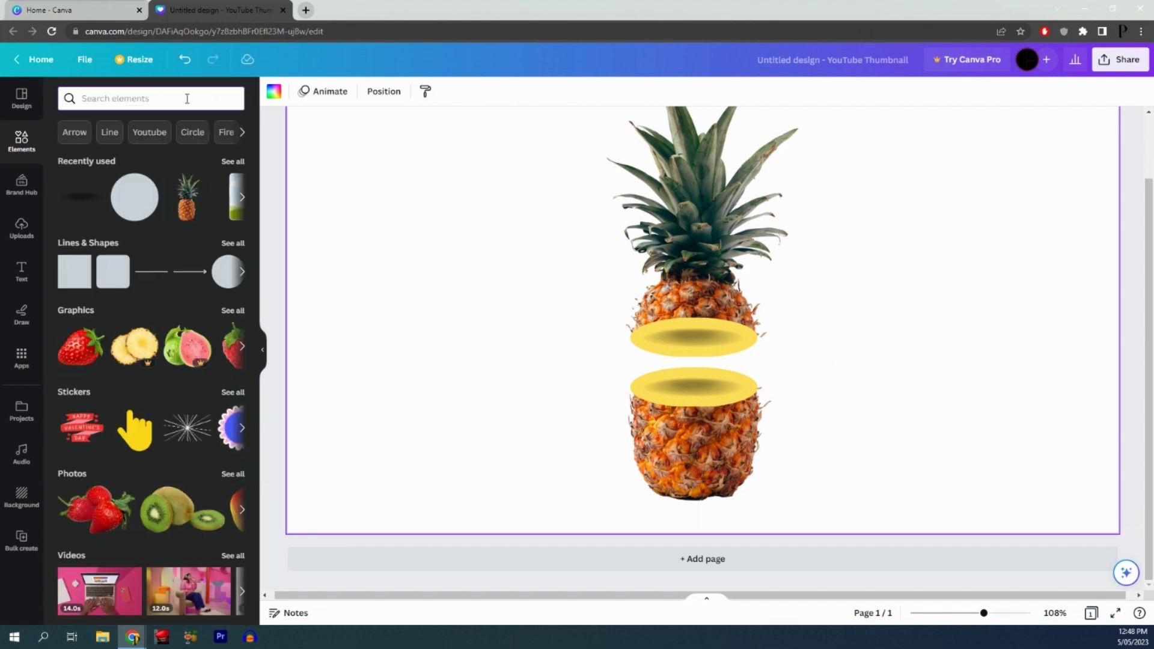
{"action": "type", "text": "spl"}
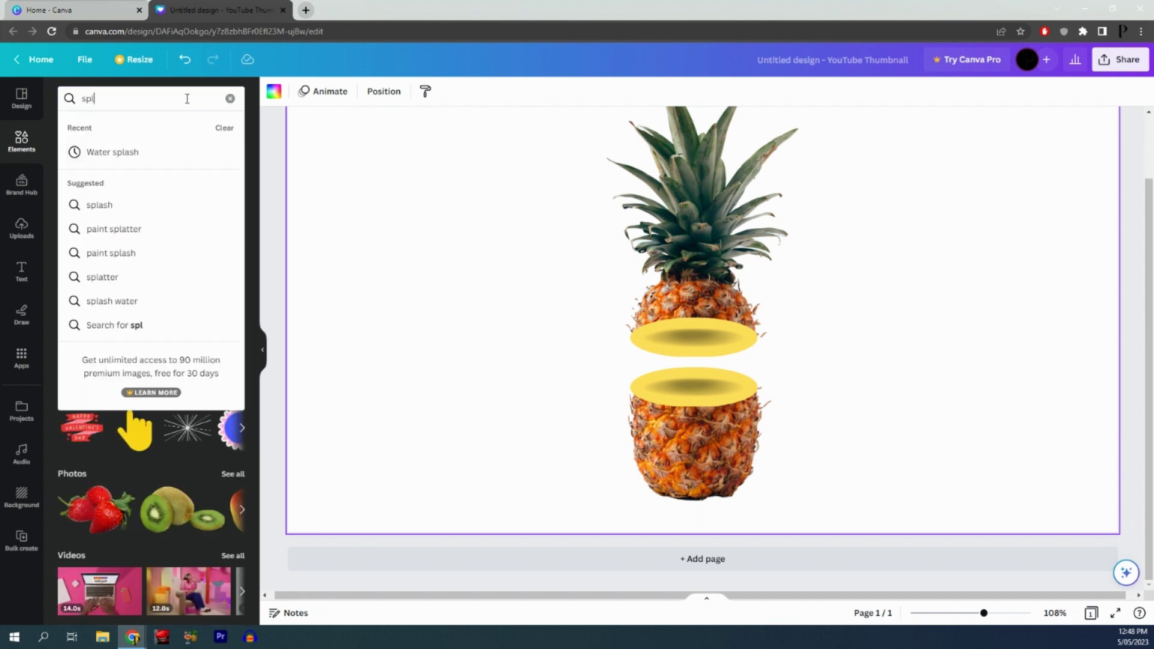
{"action": "left_click", "coordinate": [128, 155]}
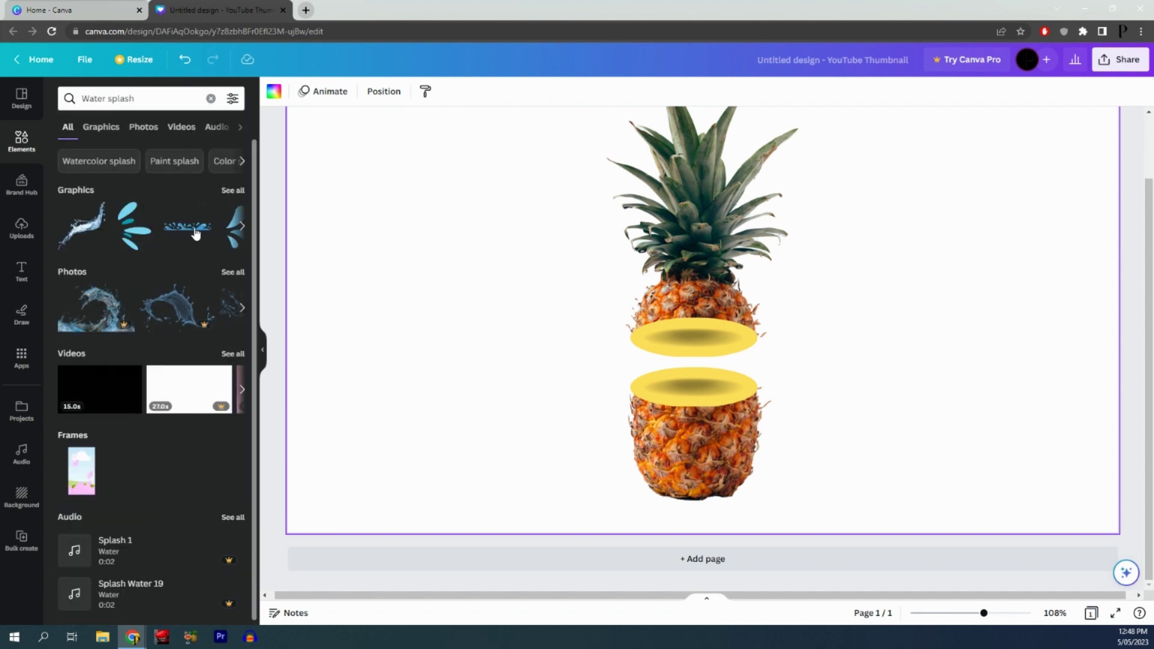
Add the blue splash graphic, shrink it and place it right of the pineapple gap.
{"action": "left_click", "coordinate": [135, 235]}
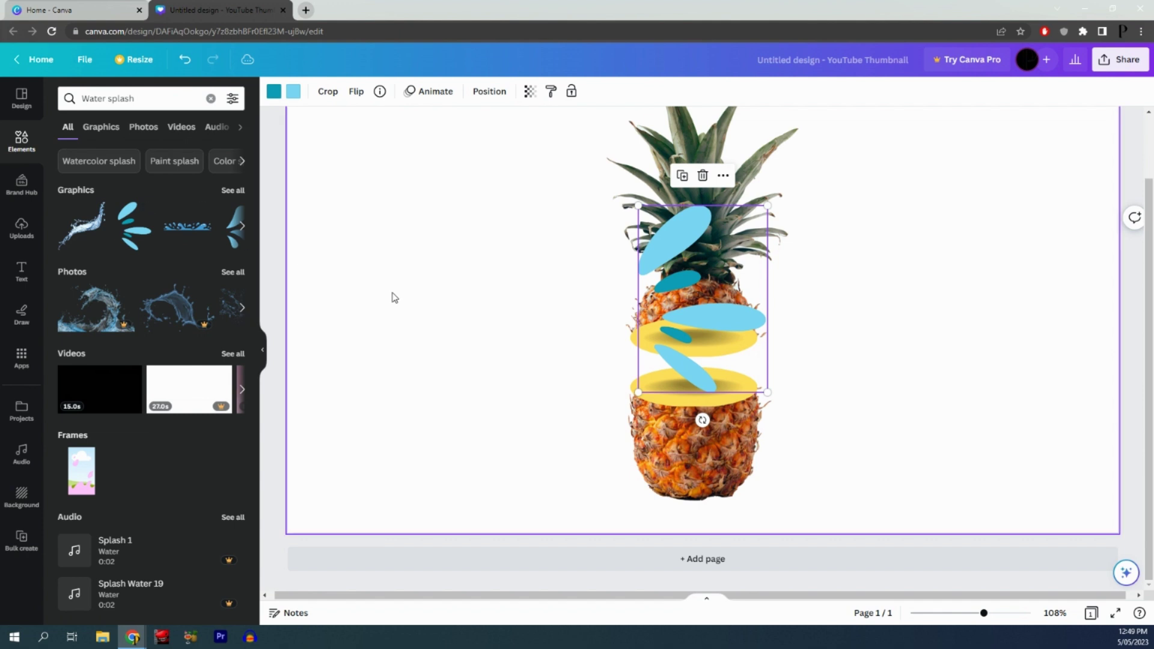
{"action": "left_click_drag", "start_coordinate": [688, 314], "coordinate": [834, 365]}
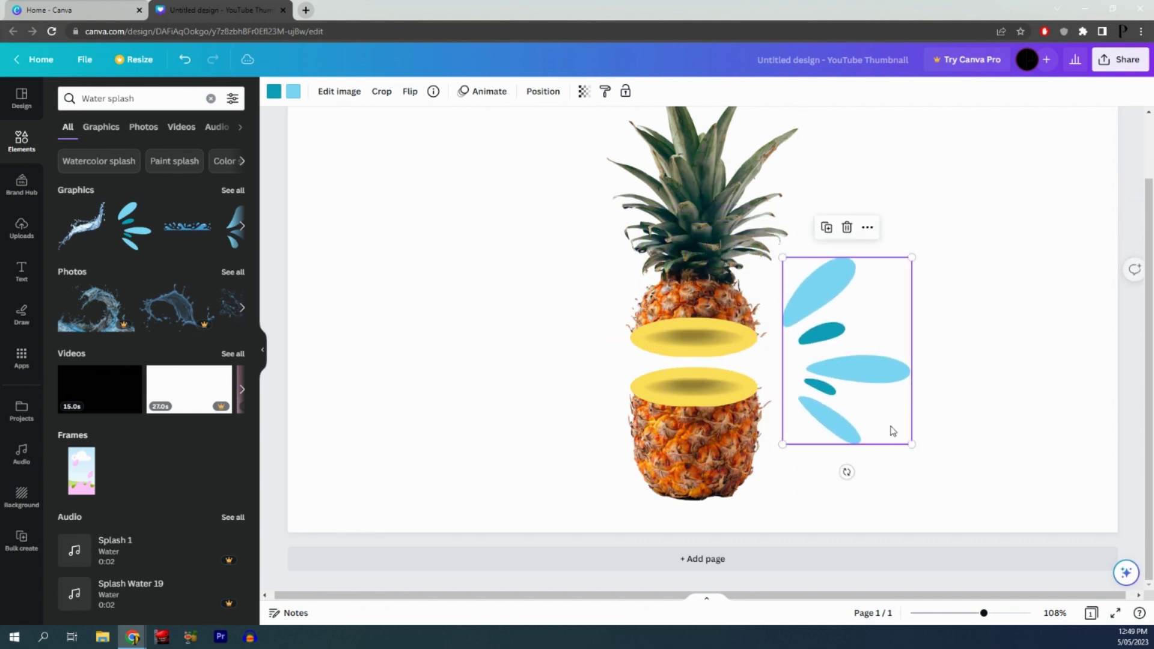
{"action": "left_click_drag", "start_coordinate": [912, 445], "coordinate": [806, 368]}
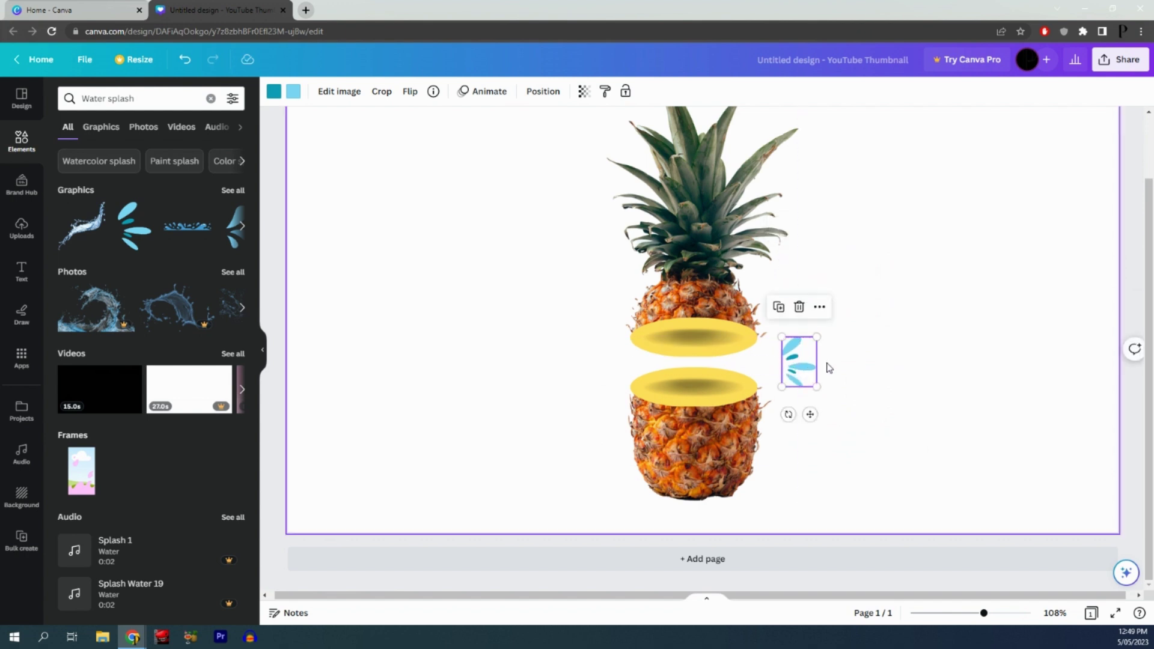
Duplicate the splash to the left side and flip the copy horizontally.
{"action": "left_click", "coordinate": [778, 307]}
{"action": "left_click_drag", "start_coordinate": [815, 375], "coordinate": [597, 362]}
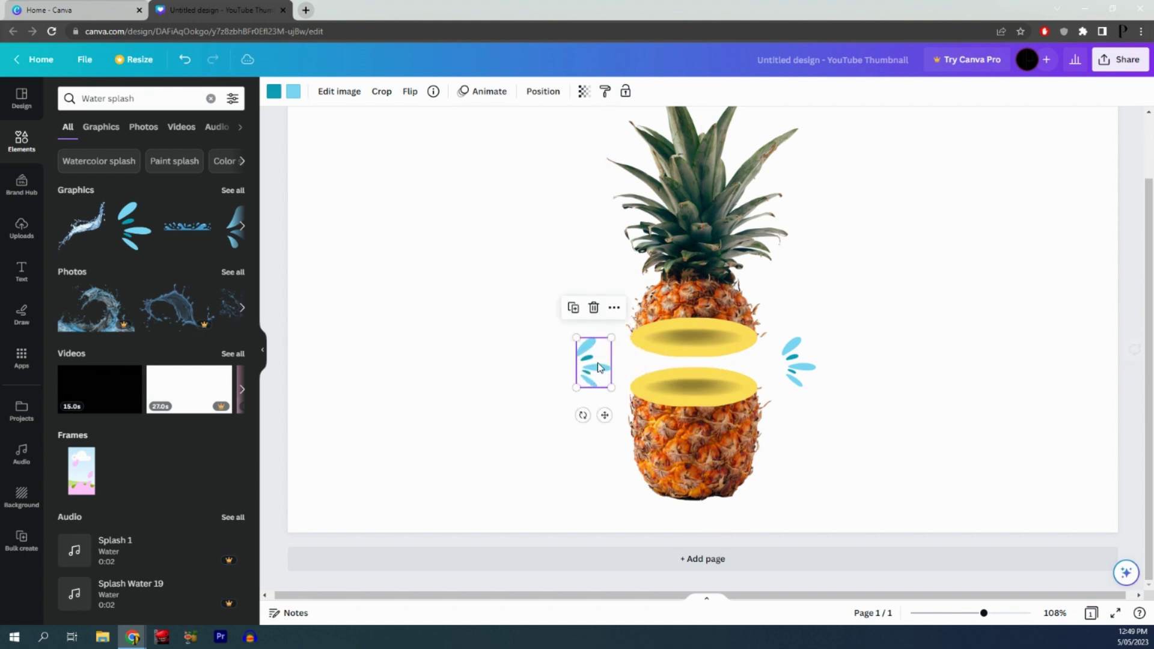
{"action": "left_click", "coordinate": [410, 93]}
{"action": "left_click", "coordinate": [429, 127]}
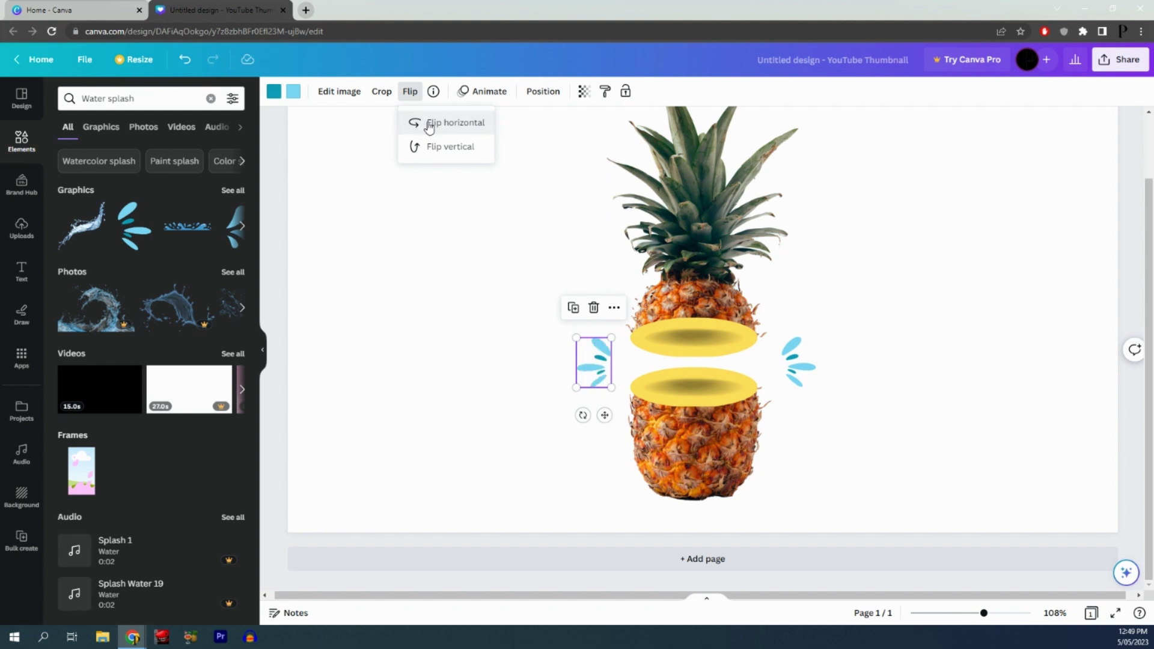
Recolour both splashes: light blue parts yellow, teal accents light green.
{"action": "left_click", "coordinate": [275, 93]}
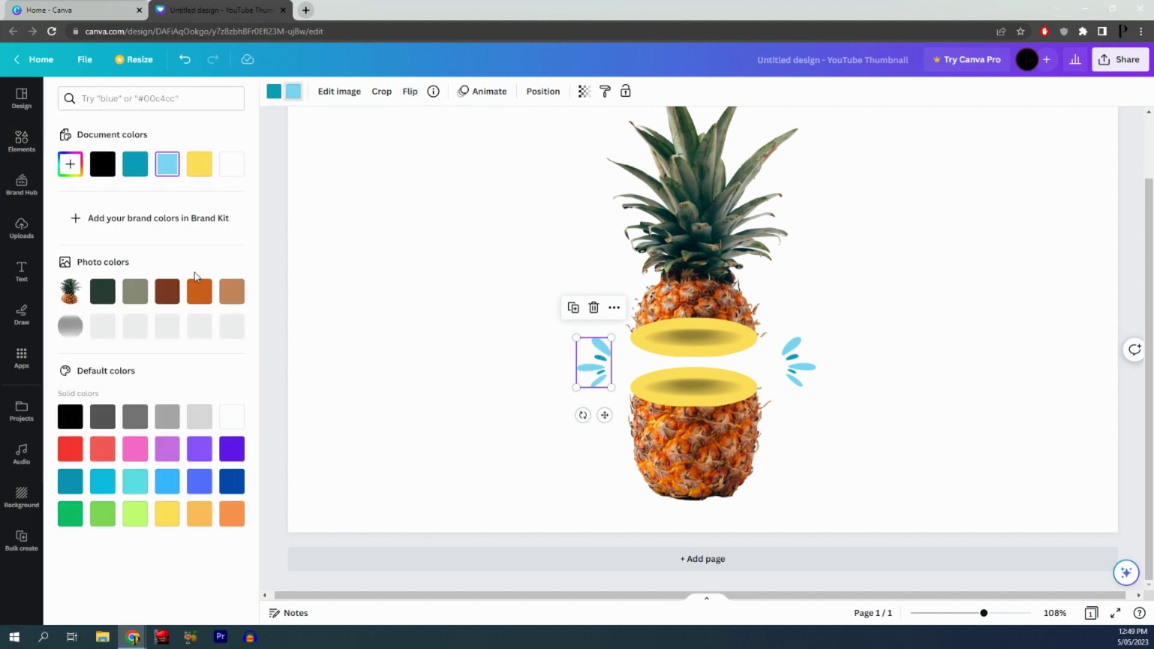
{"action": "left_click", "coordinate": [167, 516]}
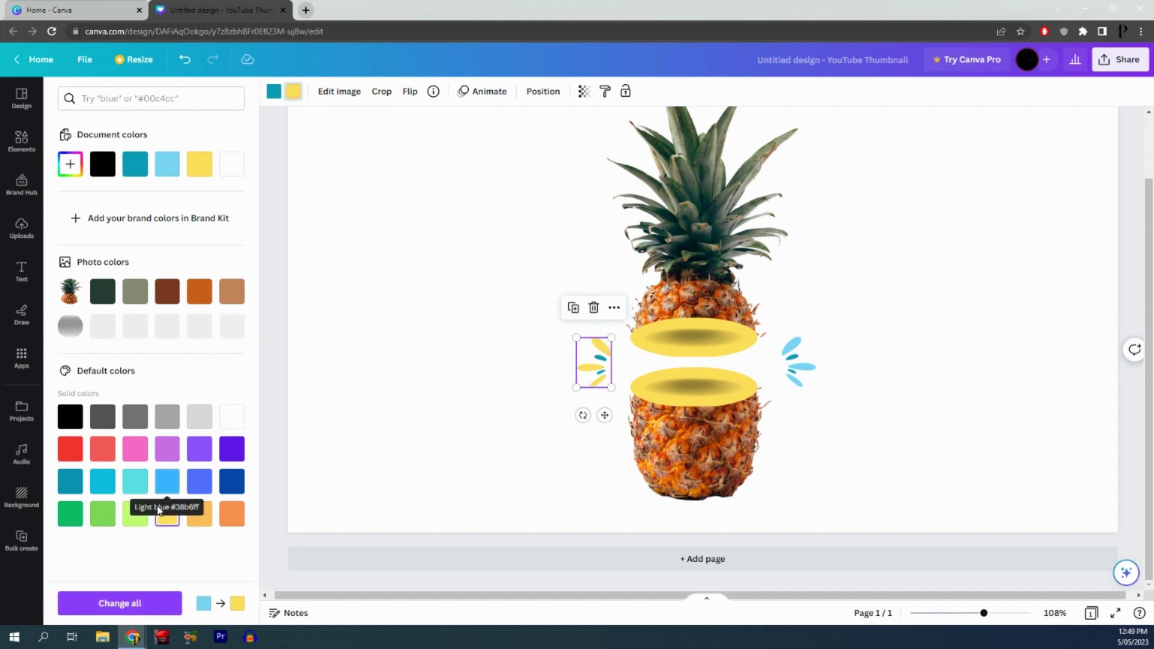
{"action": "left_click", "coordinate": [274, 92]}
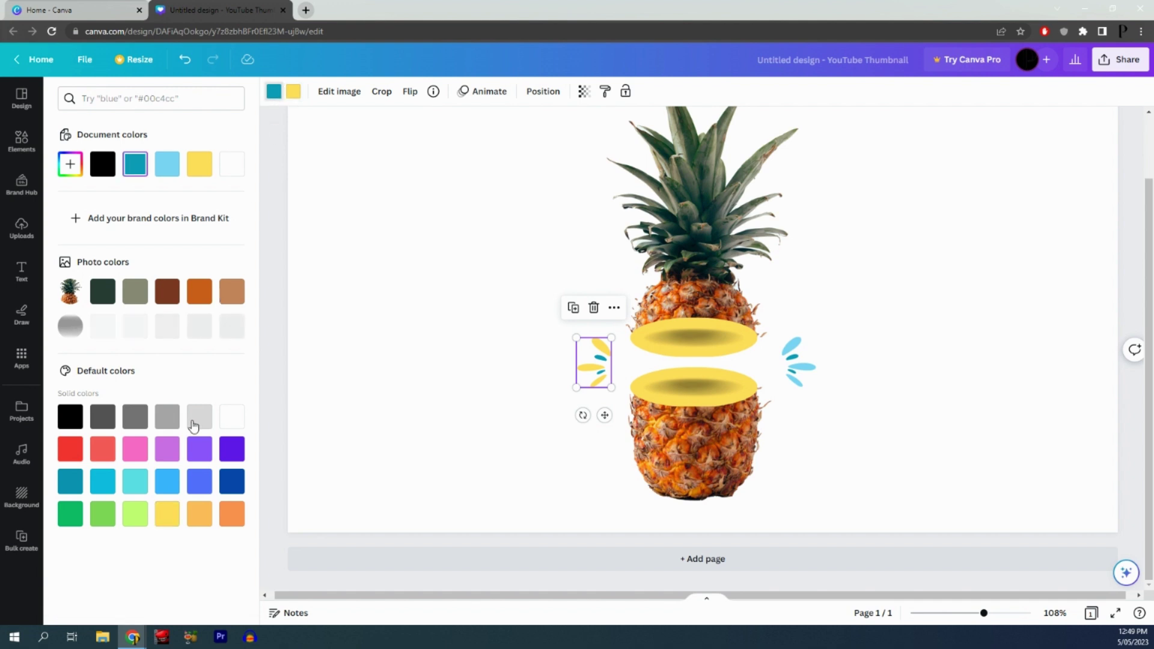
{"action": "left_click", "coordinate": [135, 515]}
{"action": "left_click", "coordinate": [802, 363]}
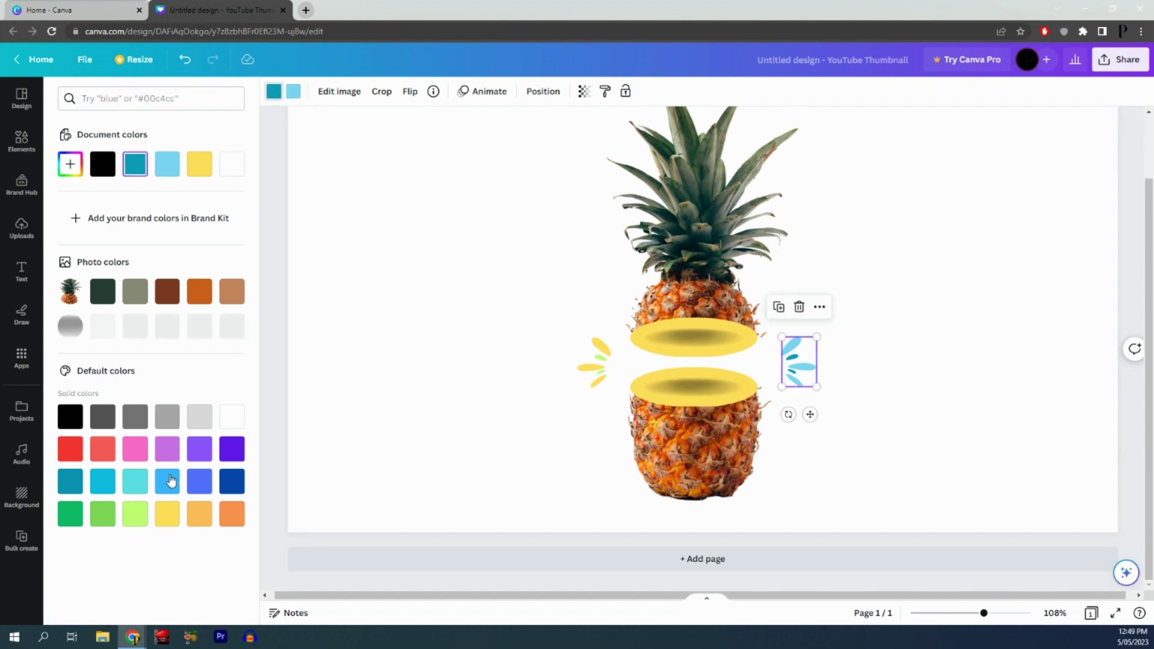
{"action": "left_click", "coordinate": [174, 512]}
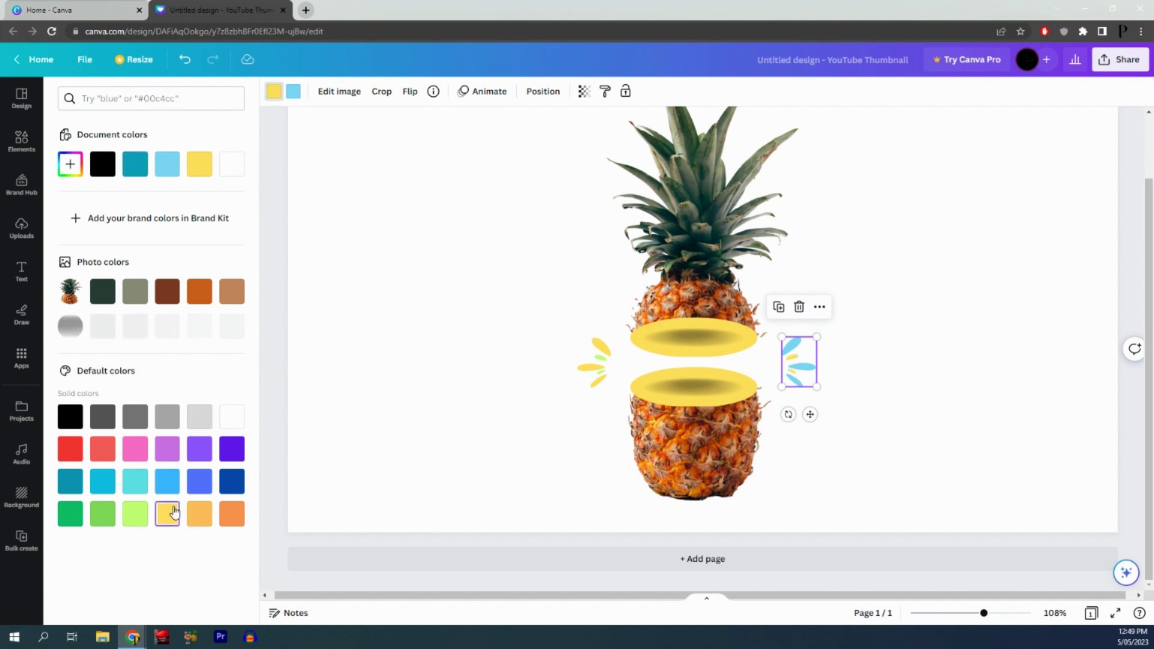
{"action": "left_click", "coordinate": [136, 514]}
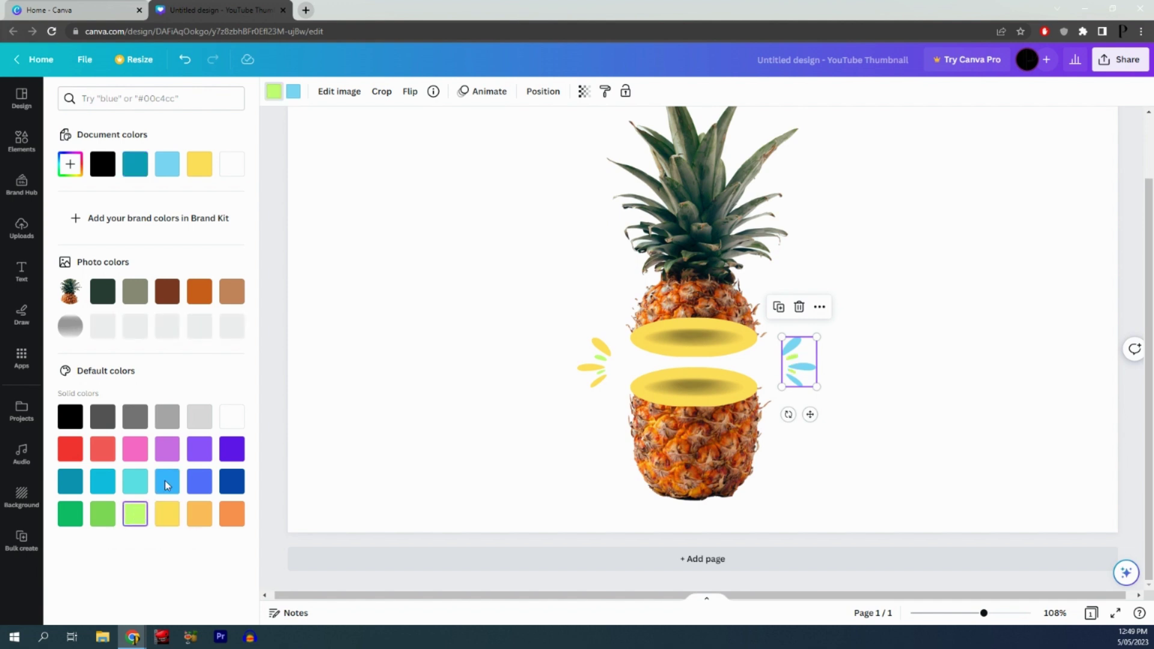
{"action": "left_click", "coordinate": [294, 93]}
{"action": "left_click", "coordinate": [167, 513]}
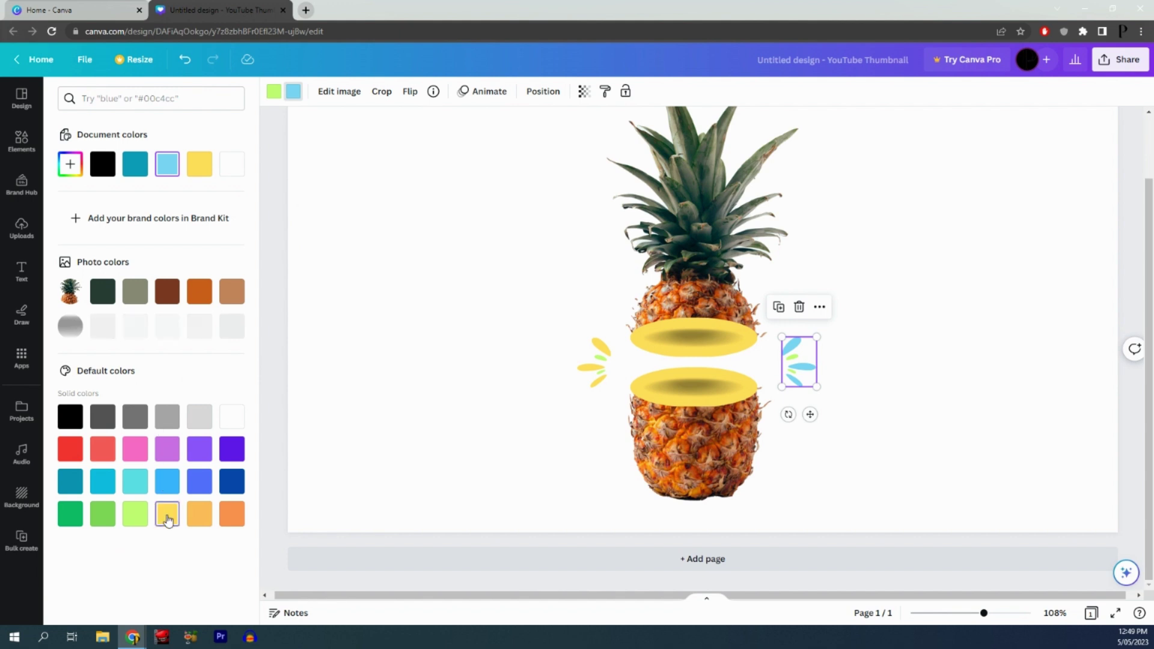
{"action": "left_click", "coordinate": [982, 292]}
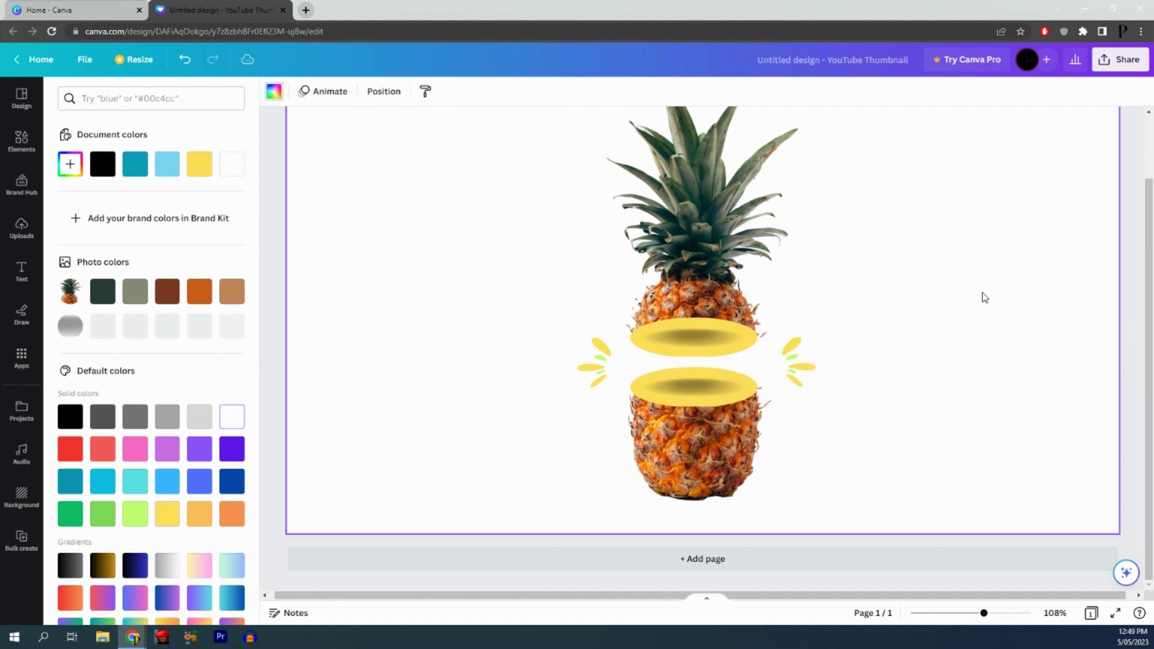
Select the pineapple halves, ovals, shadows and splashes and group them.
{"action": "scroll", "coordinate": [895, 287], "scroll_direction": "down", "scroll_amount": 2}
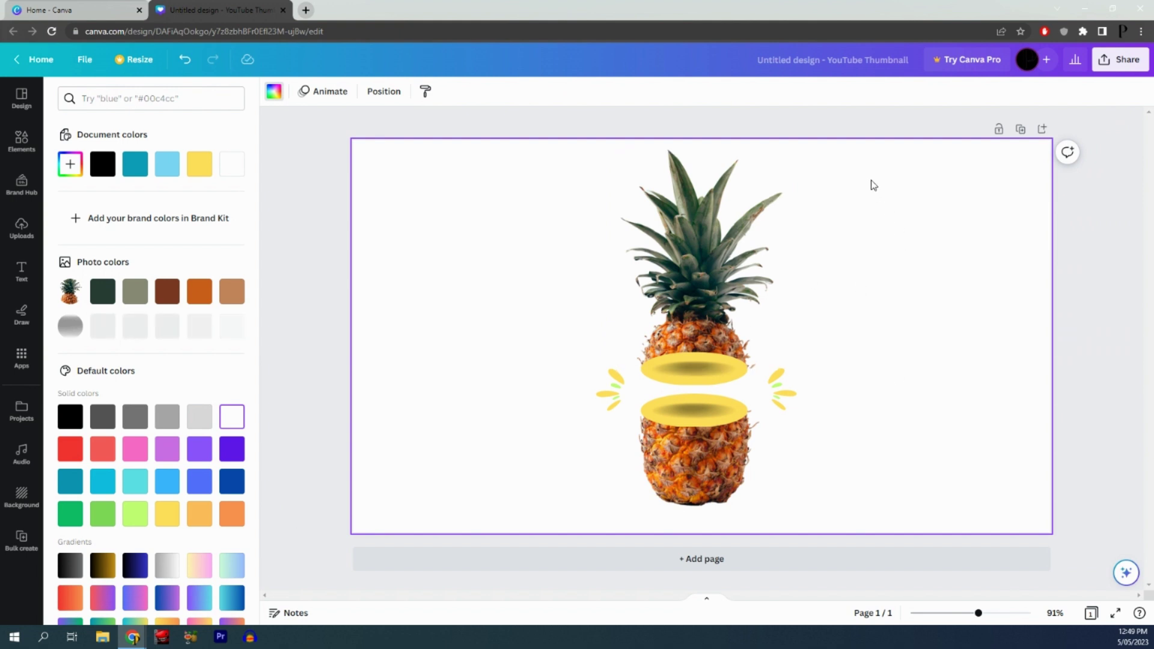
{"action": "left_click_drag", "start_coordinate": [870, 181], "coordinate": [570, 516]}
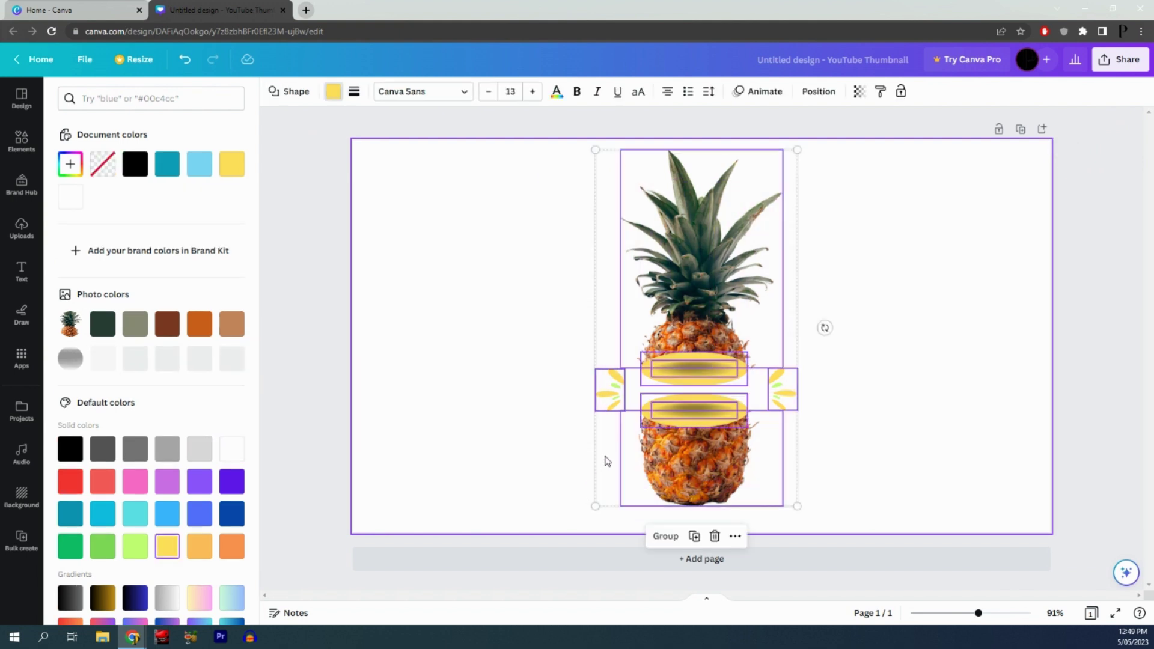
{"action": "left_click", "coordinate": [664, 539]}
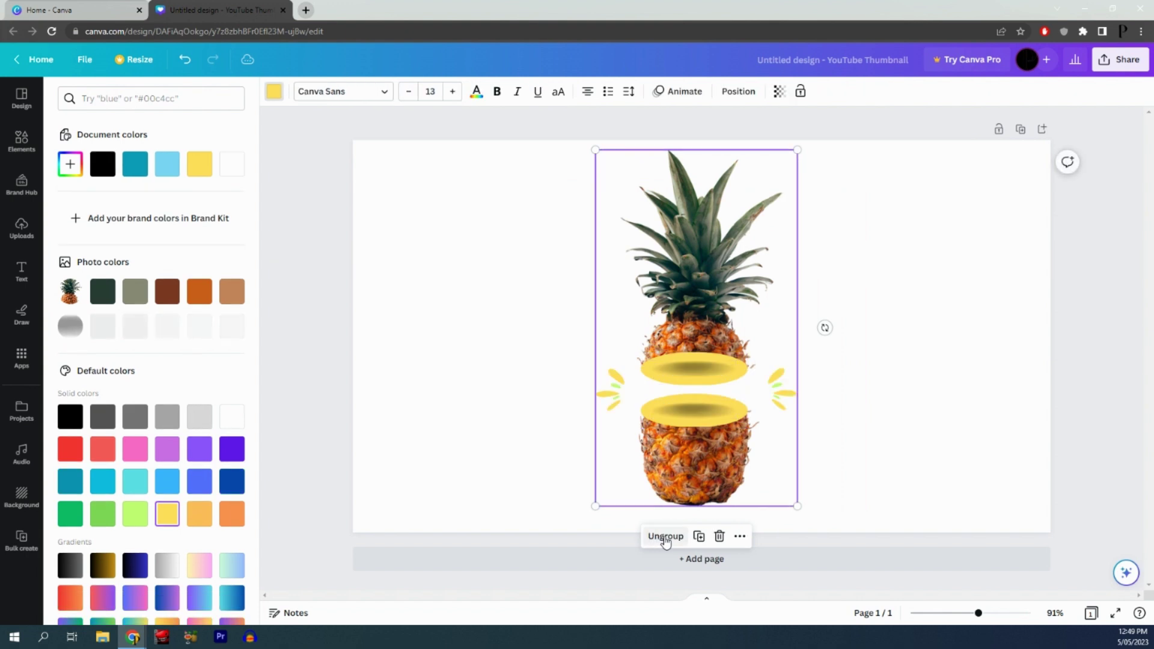
After previewing Breathe and Pop, apply the Wipe animation to the pineapple group.
{"action": "left_click", "coordinate": [671, 95]}
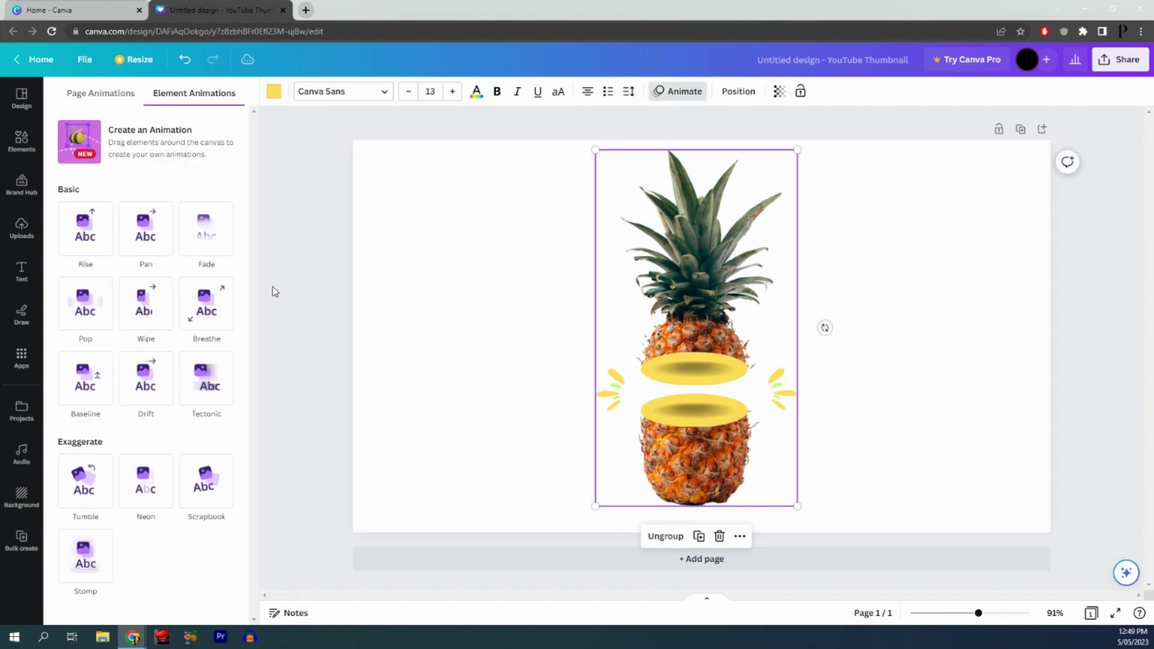
{"action": "left_click", "coordinate": [221, 309]}
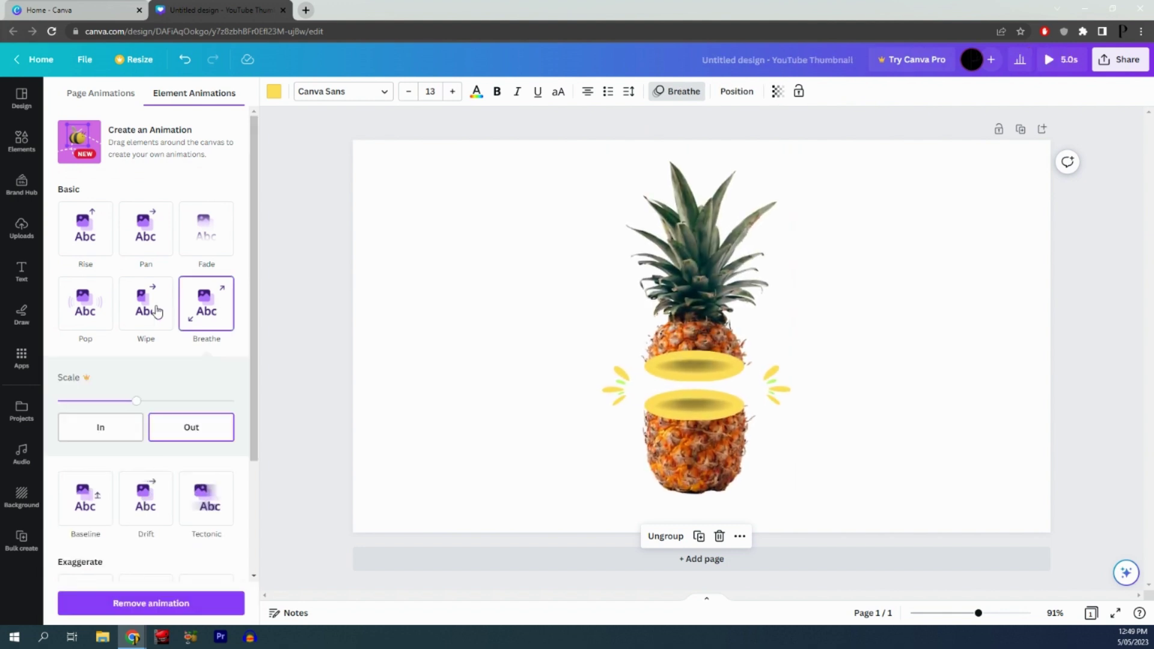
{"action": "left_click", "coordinate": [94, 308]}
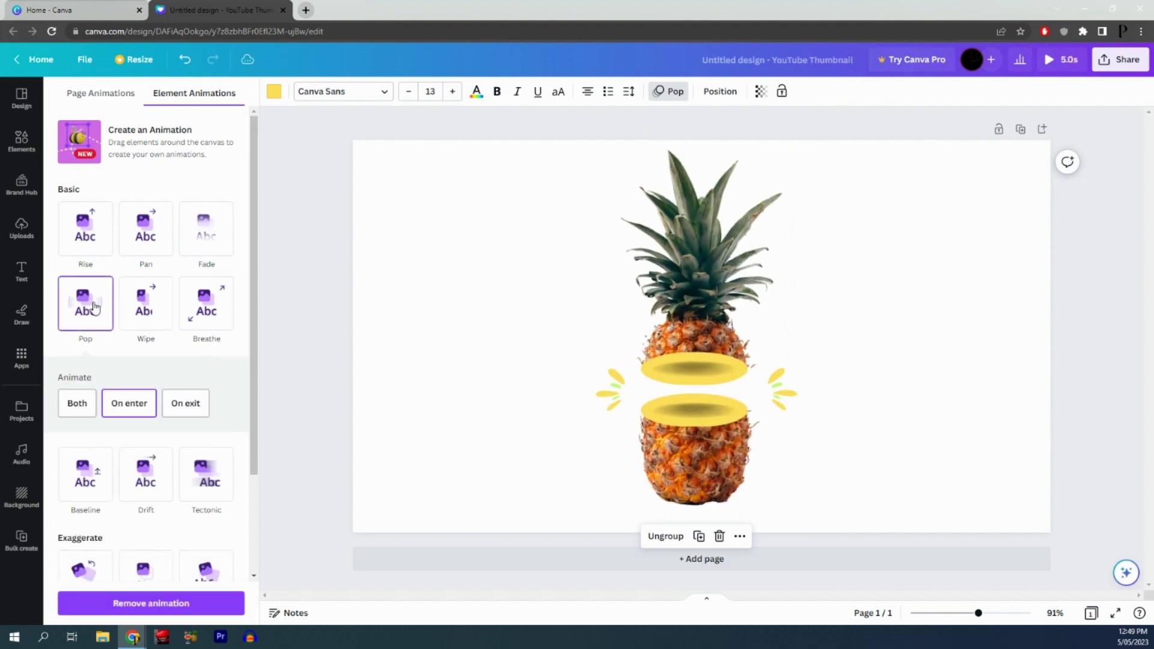
{"action": "left_click", "coordinate": [132, 316]}
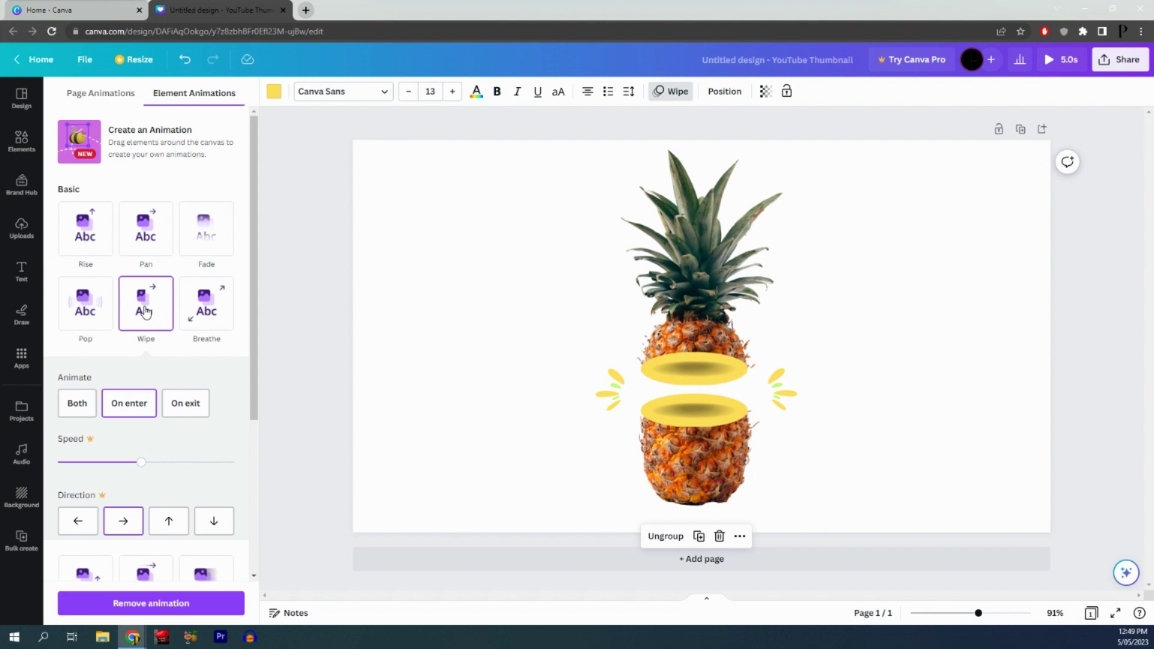